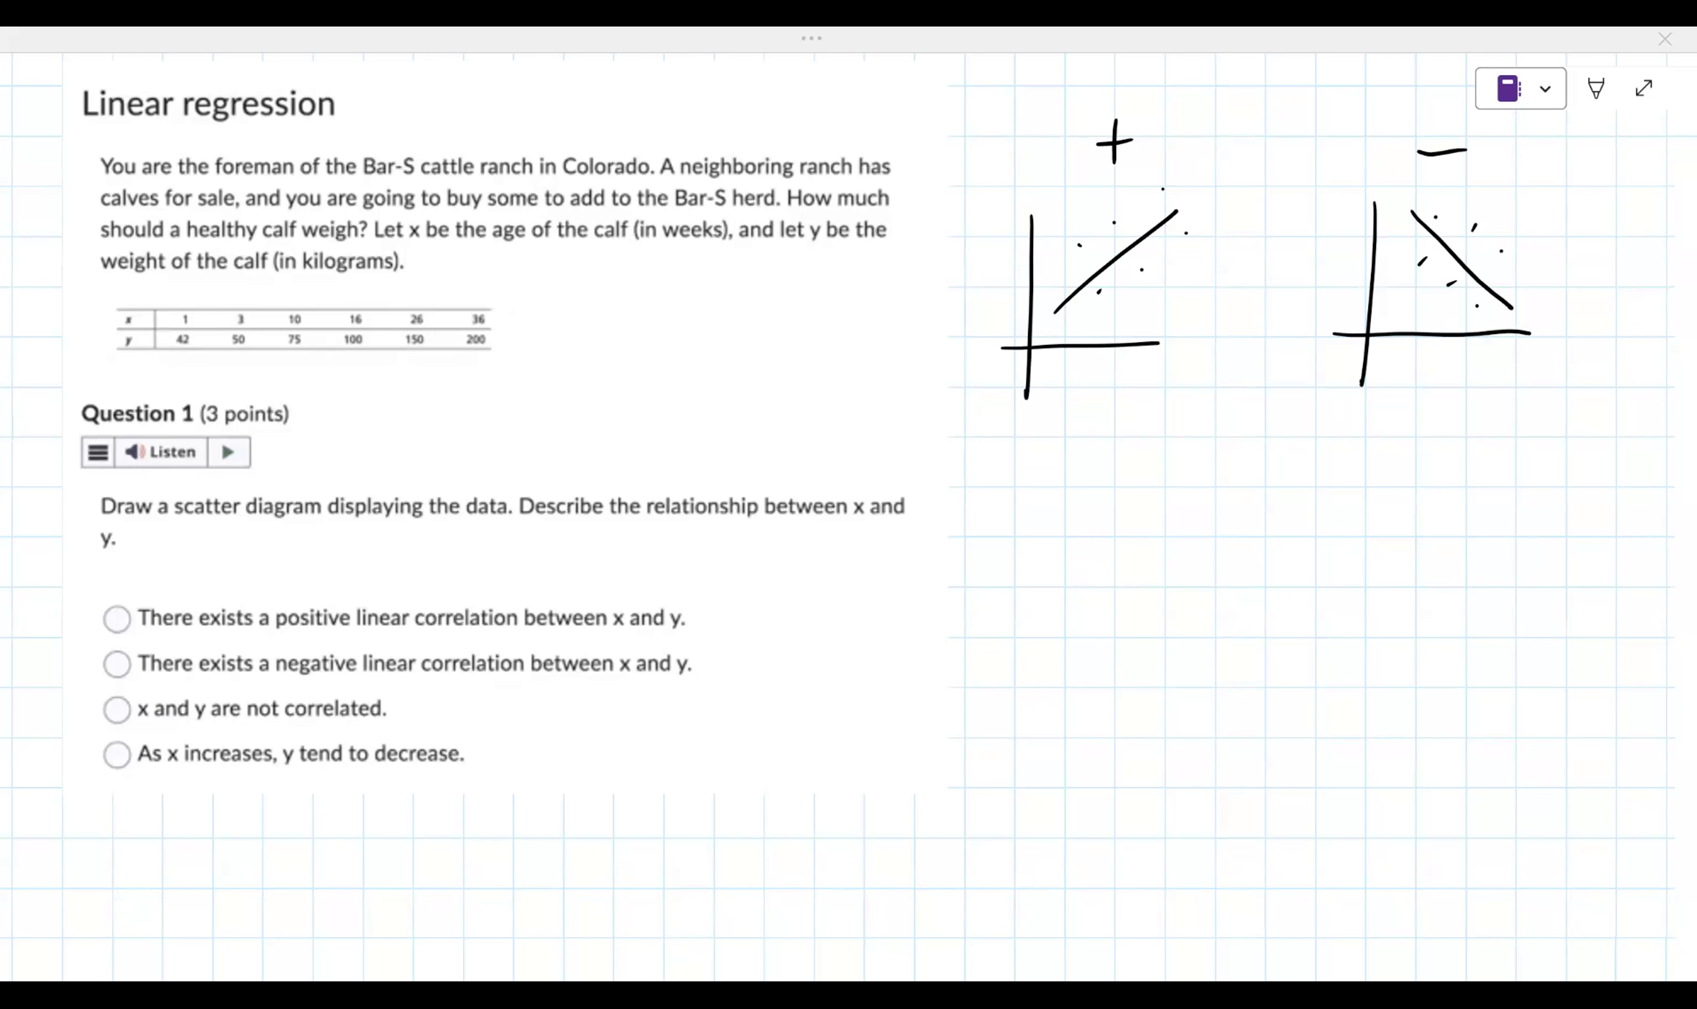
# Paste the scatter chart beside the answers, sketch a trend line, and mark positive linear correlation
pyautogui.hotkey('ctrl', 'v')
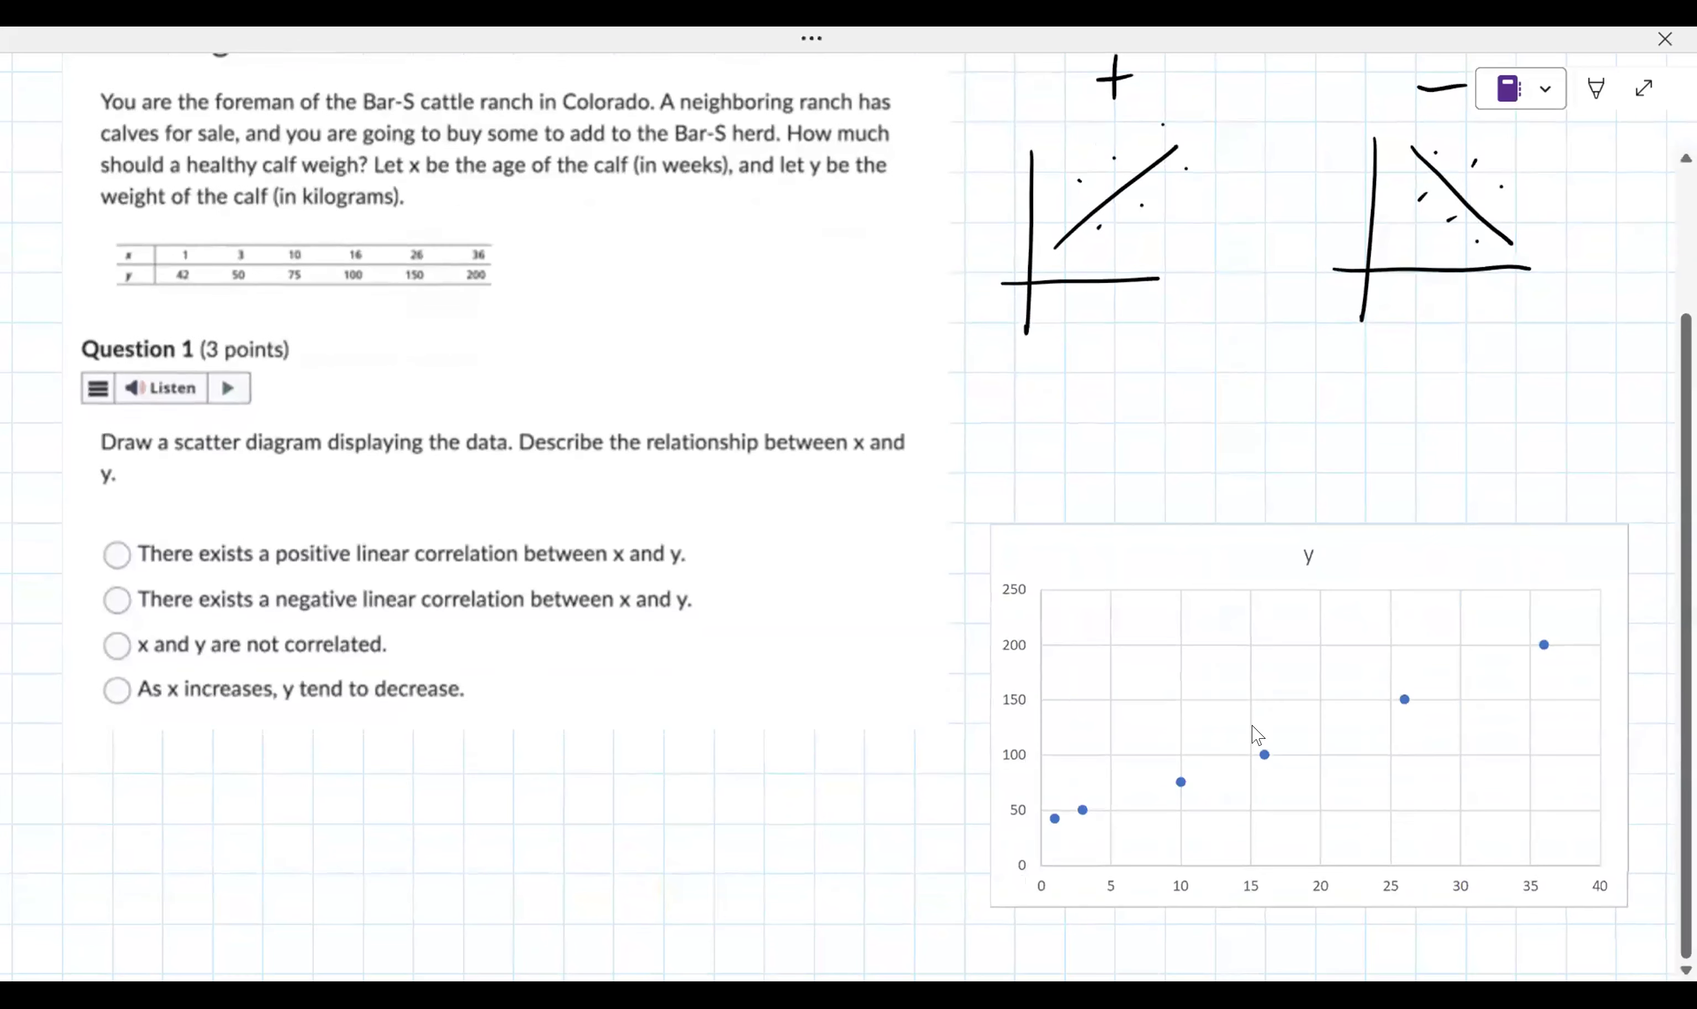
pyautogui.moveTo(1147, 548); pyautogui.dragTo(1003, 522)
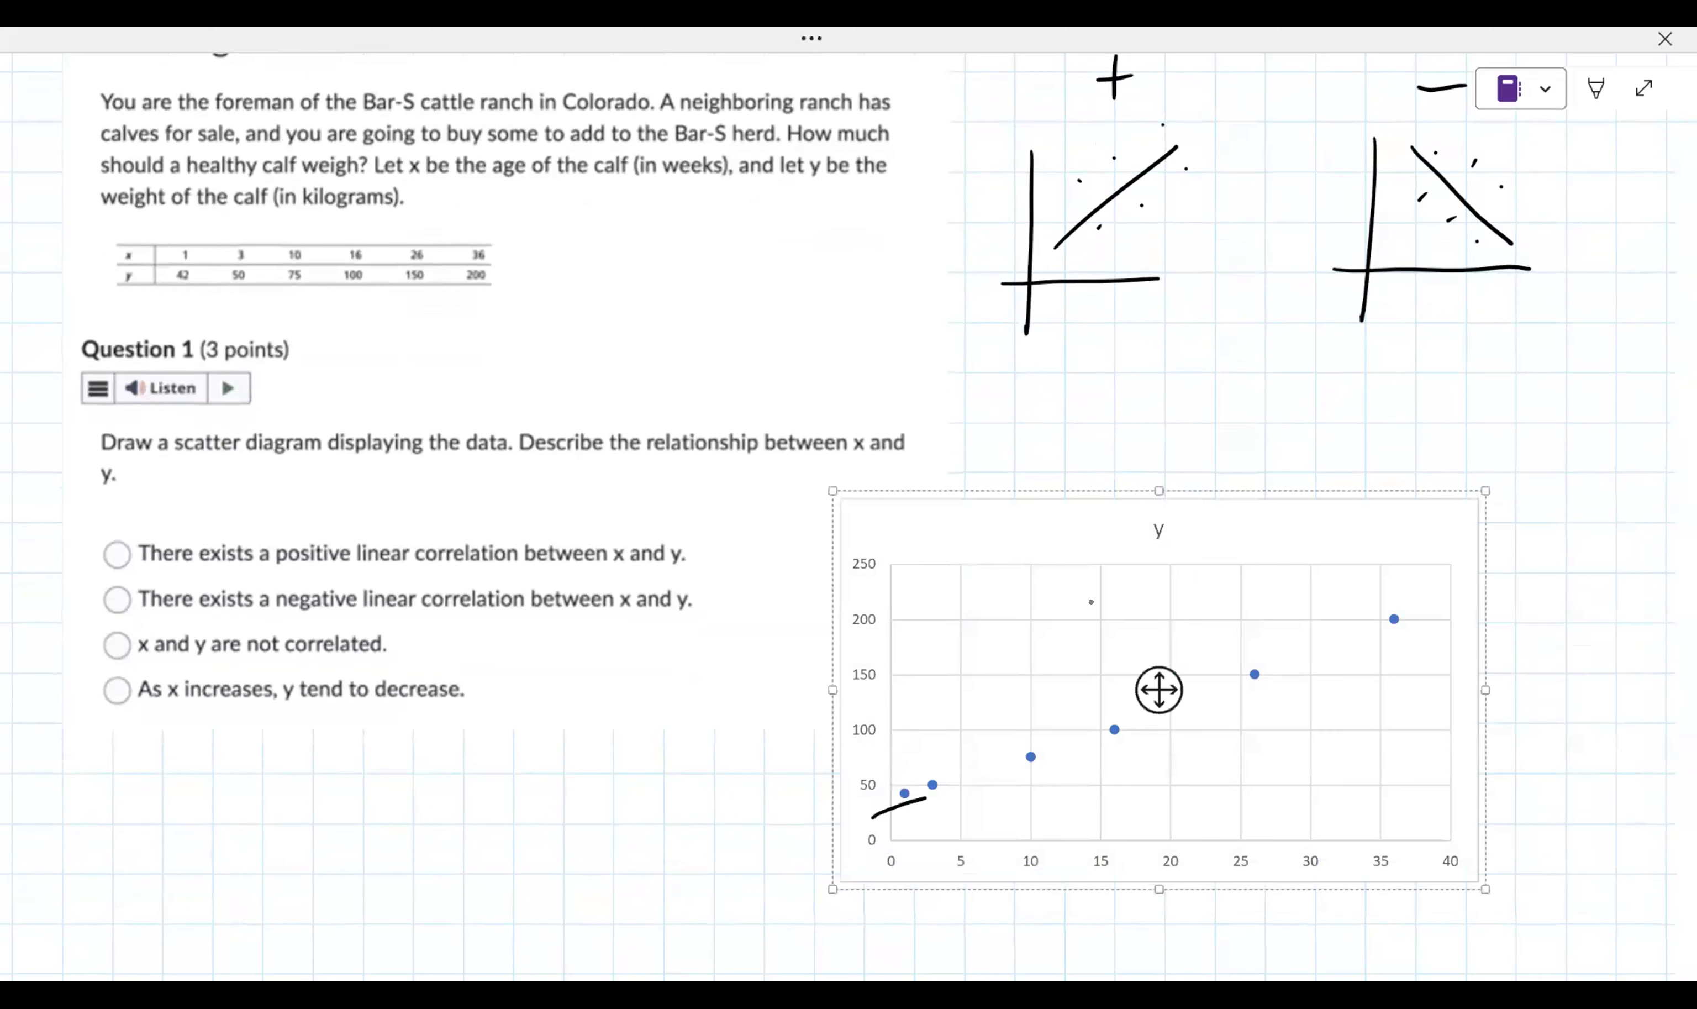
pyautogui.moveTo(874, 817); pyautogui.dragTo(1443, 632)
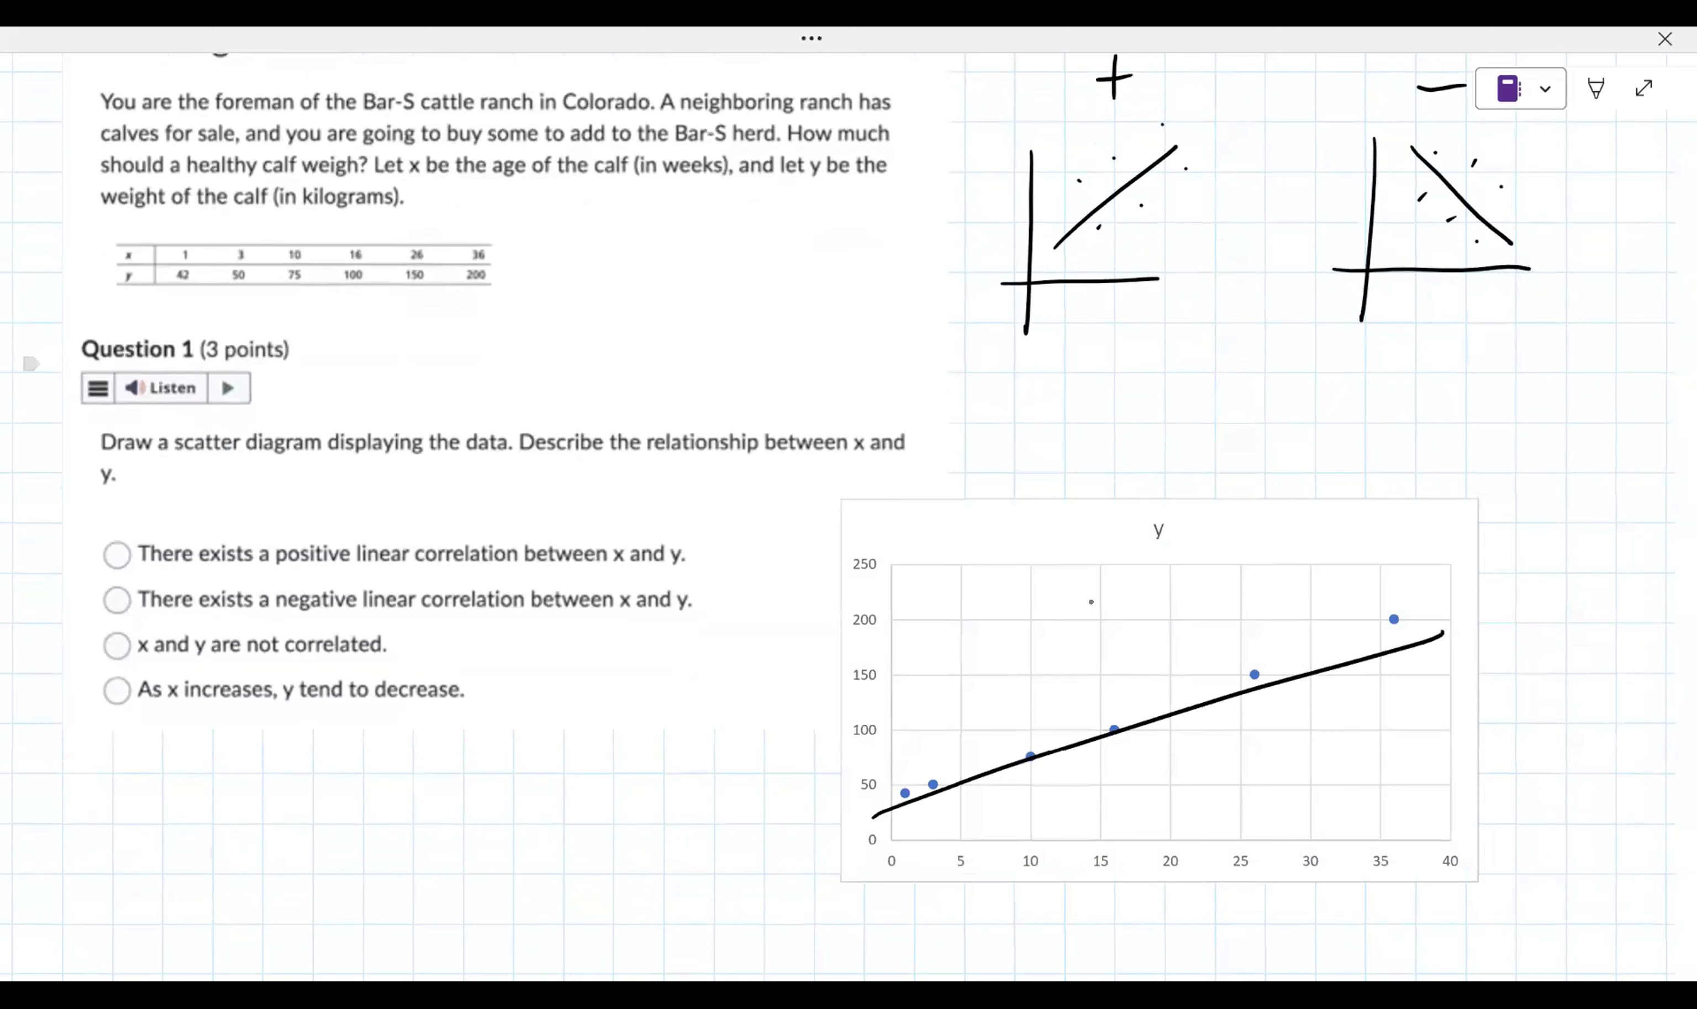
pyautogui.moveTo(110, 562)
pyautogui.mouseDown()
pyautogui.moveTo(117, 544)
pyautogui.moveTo(119, 569)
pyautogui.mouseUp()
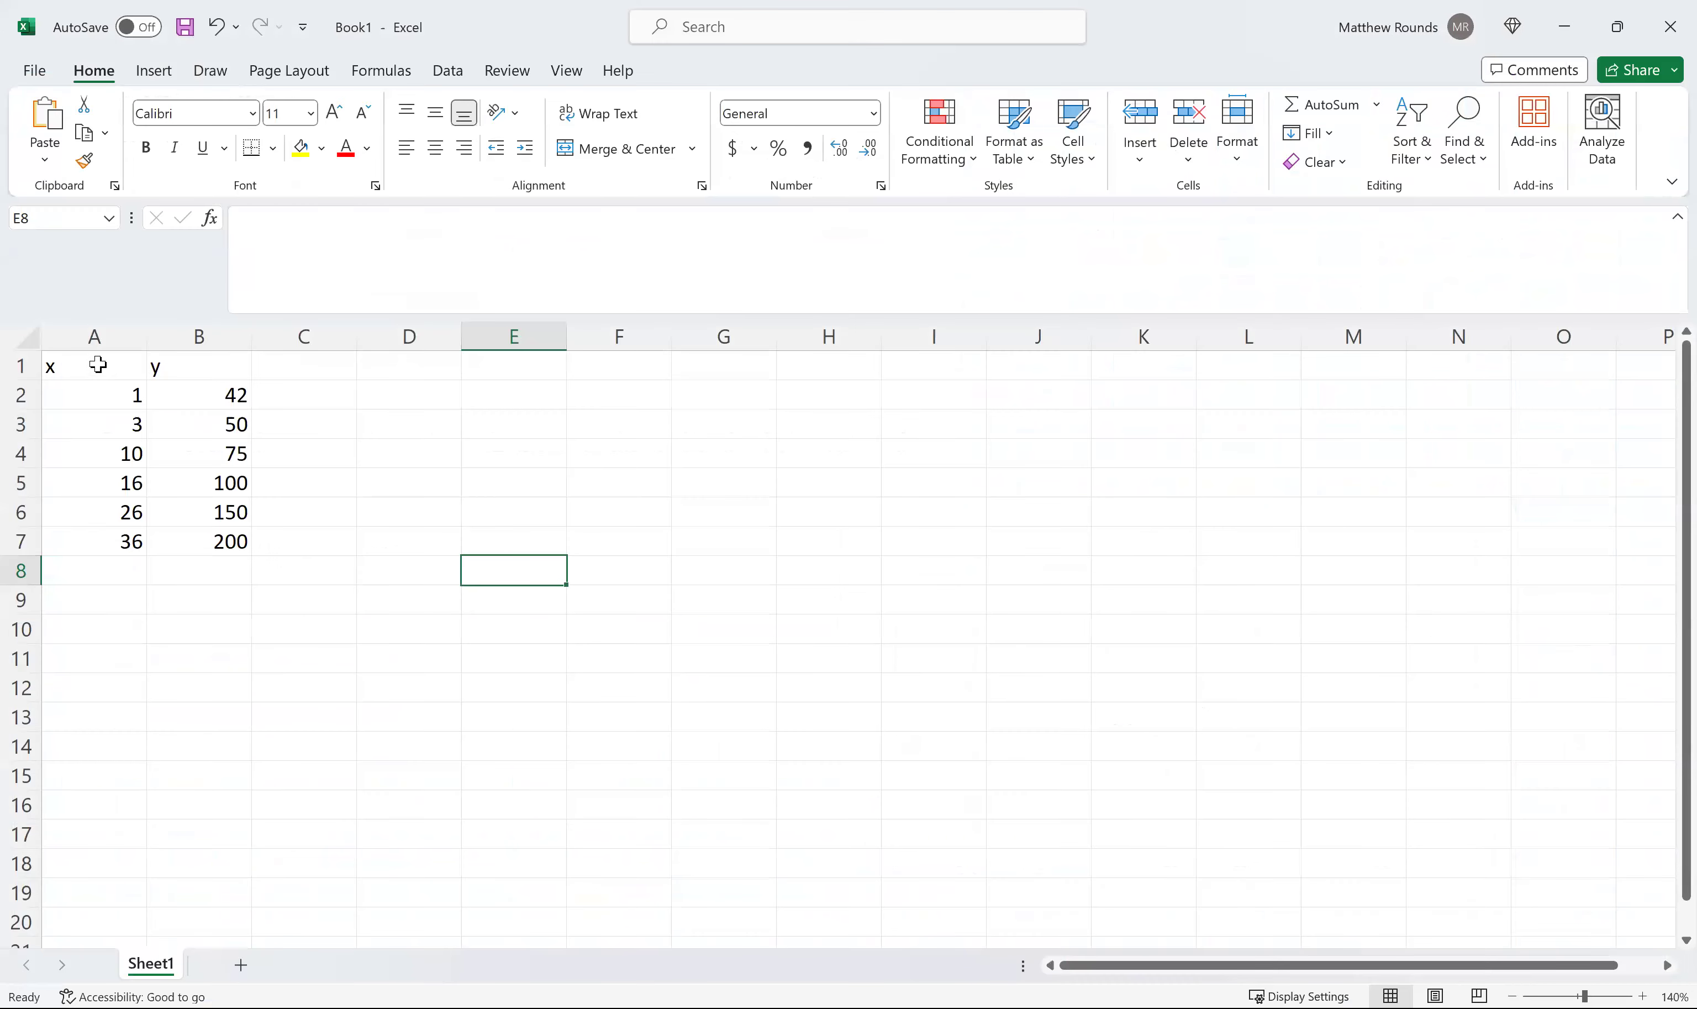
# Insert a markers-only scatter chart of the A1:B7 x and y data and nudge it up-right
pyautogui.moveTo(69, 366); pyautogui.dragTo(201, 542)
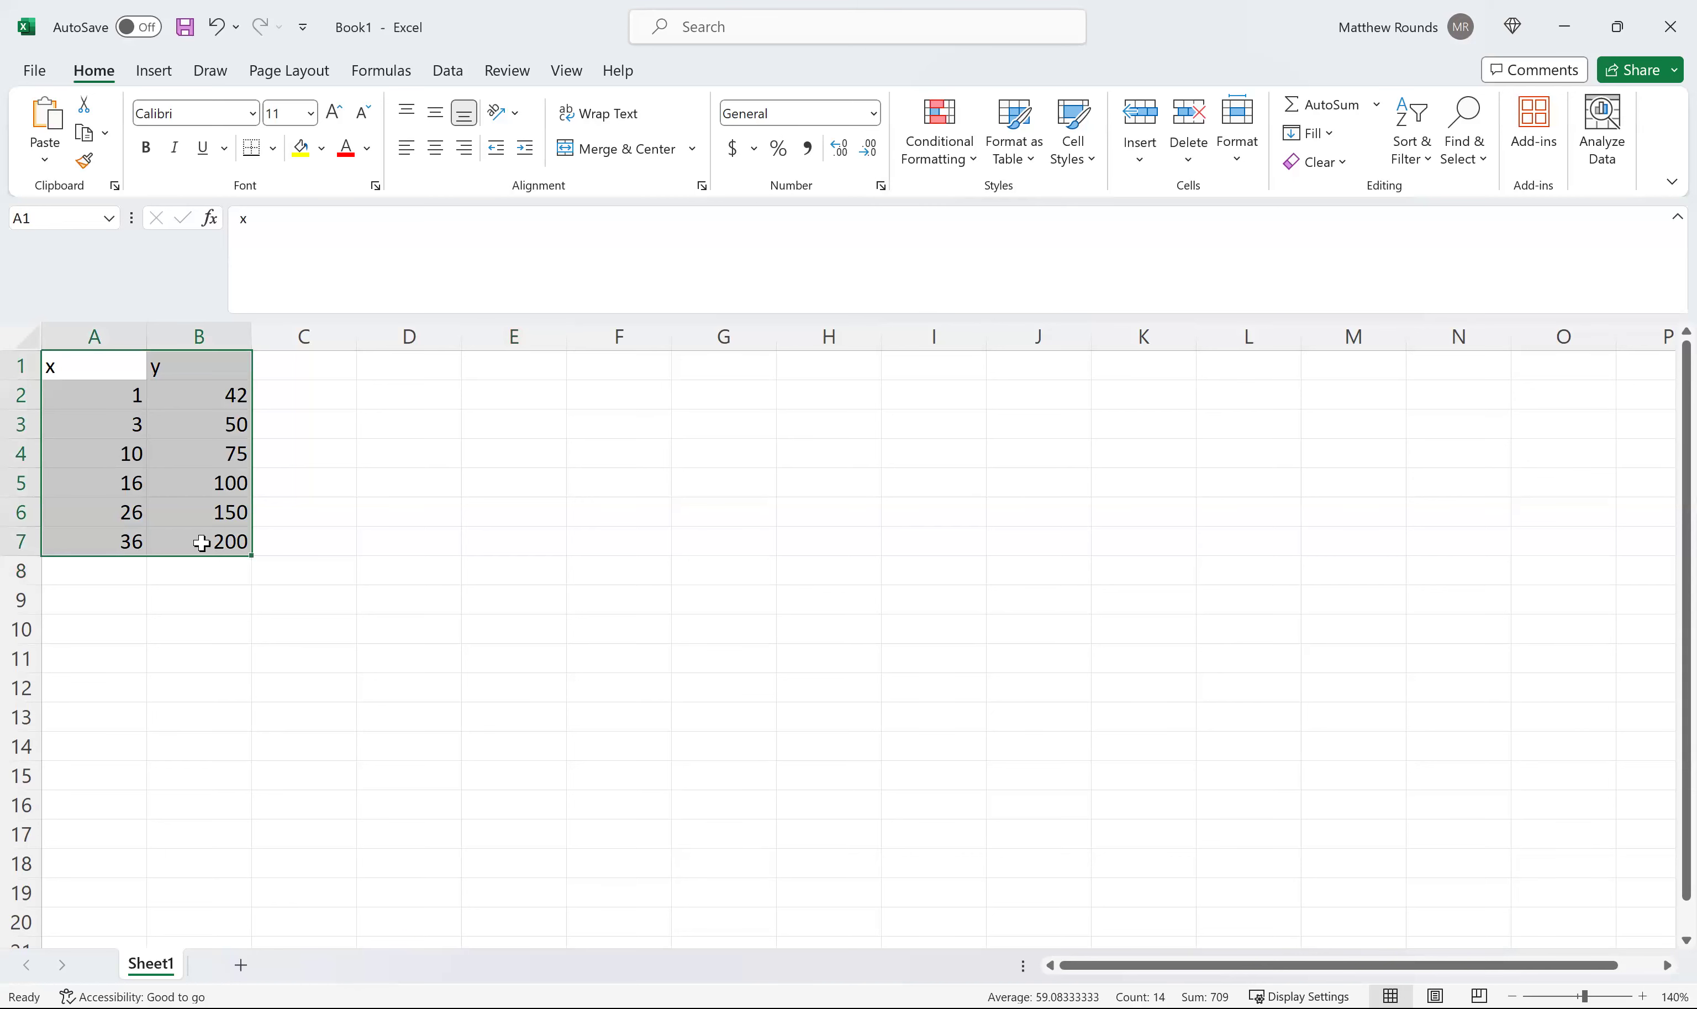
pyautogui.click(160, 80)
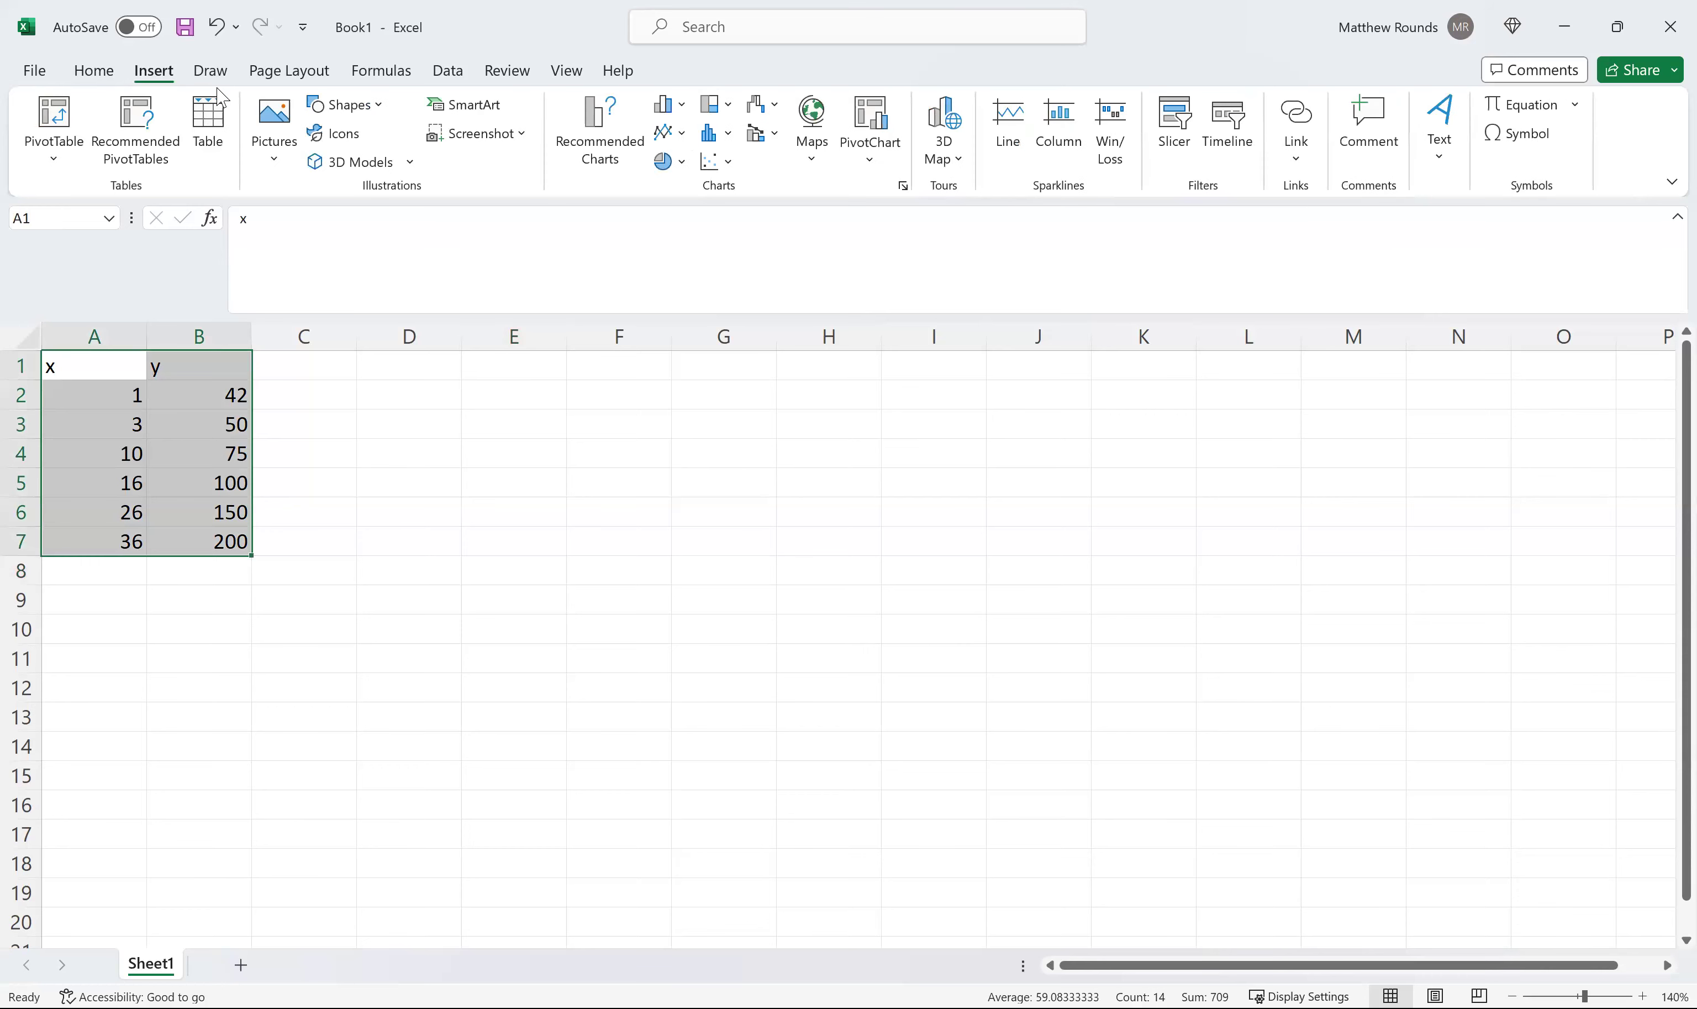
pyautogui.click(716, 161)
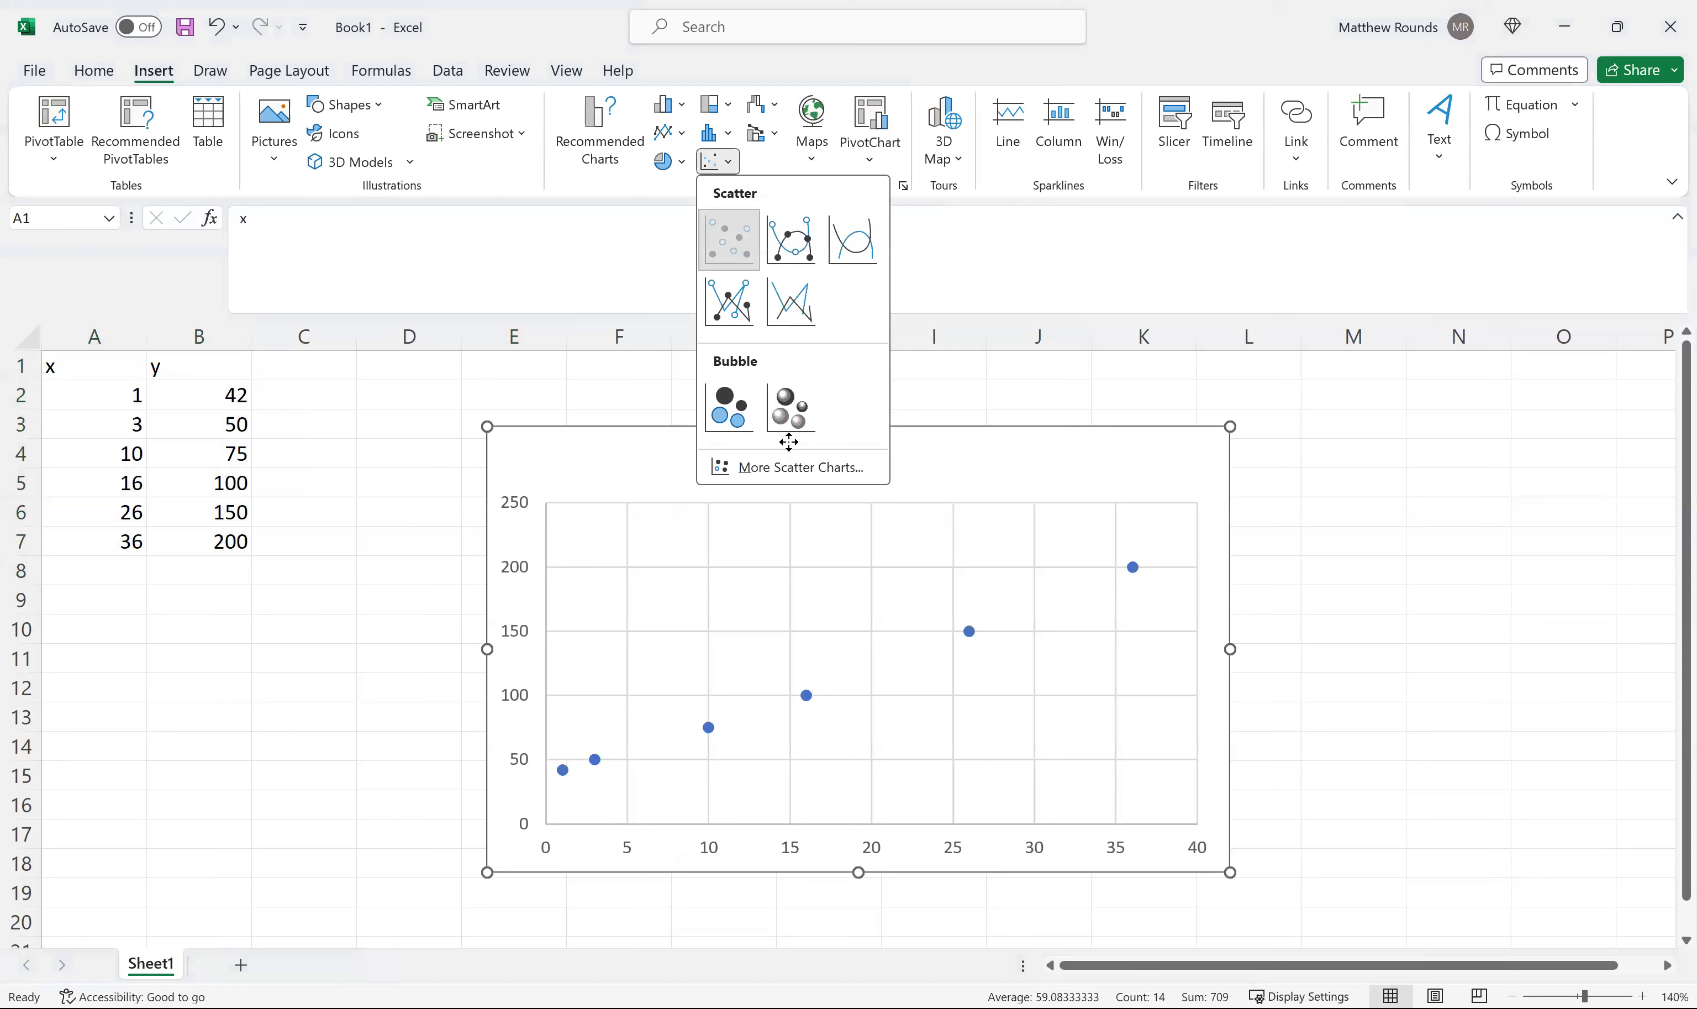
pyautogui.press('Return')
pyautogui.moveTo(796, 452); pyautogui.dragTo(827, 437)
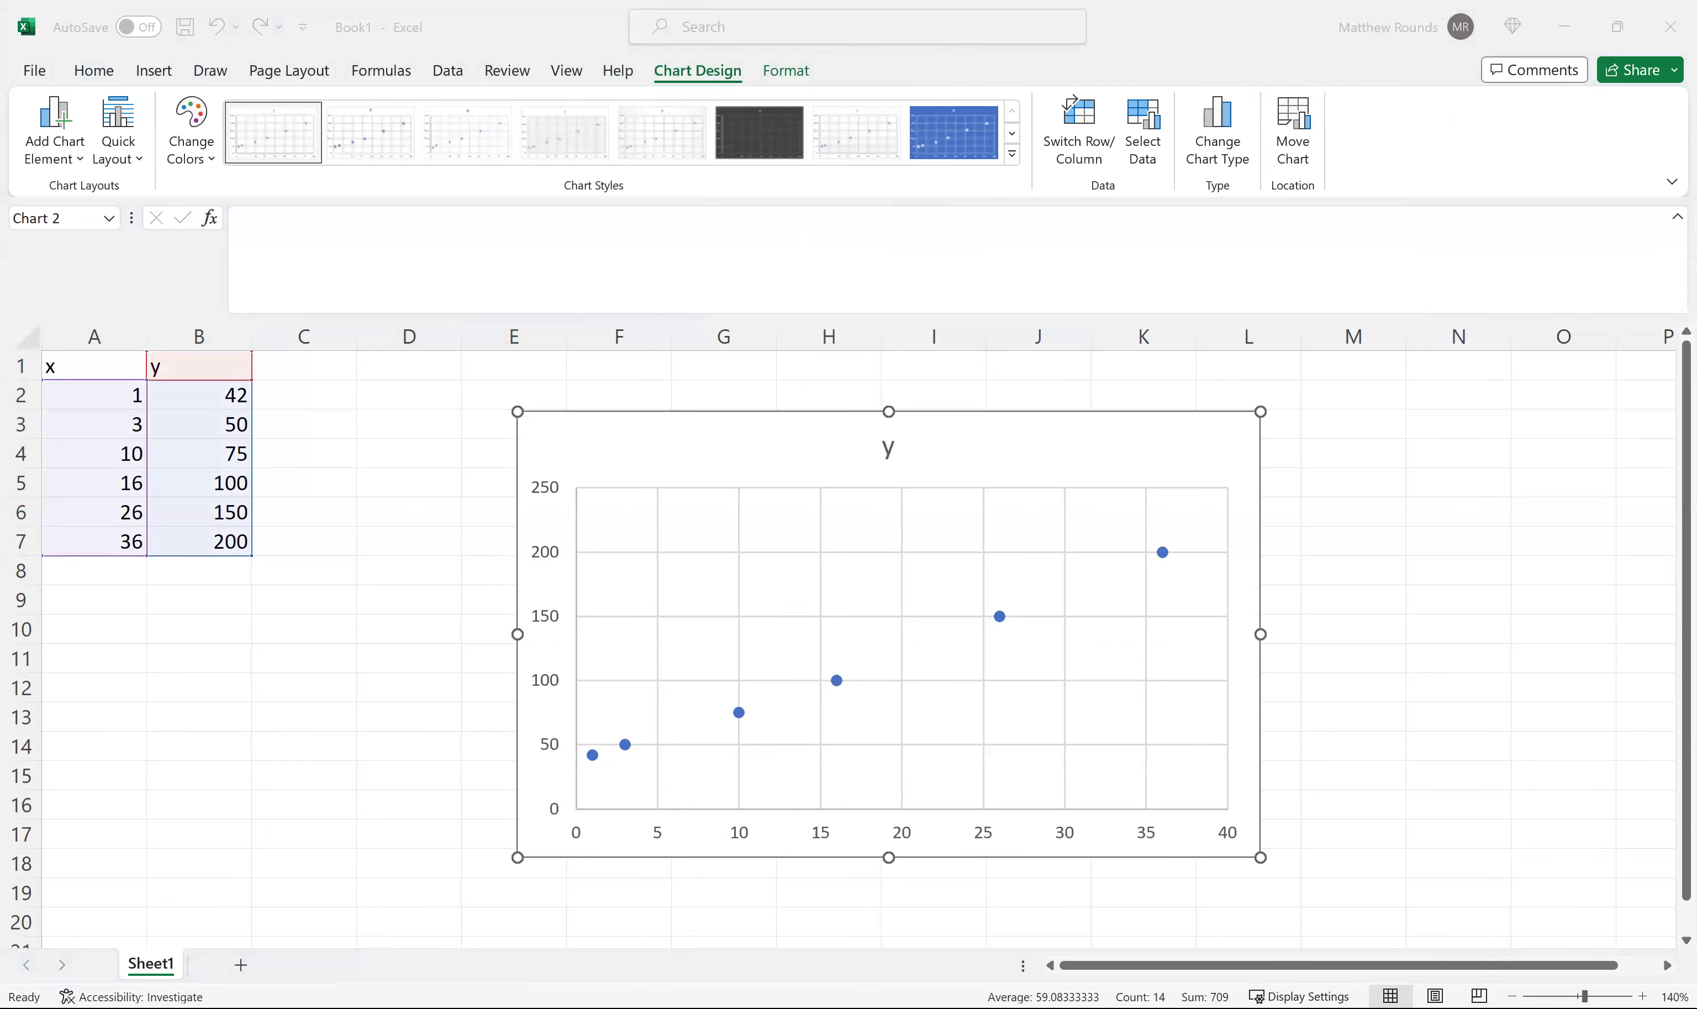
# Enter =CORREL(B:B,A:A) in cell C1
pyautogui.click(343, 379)
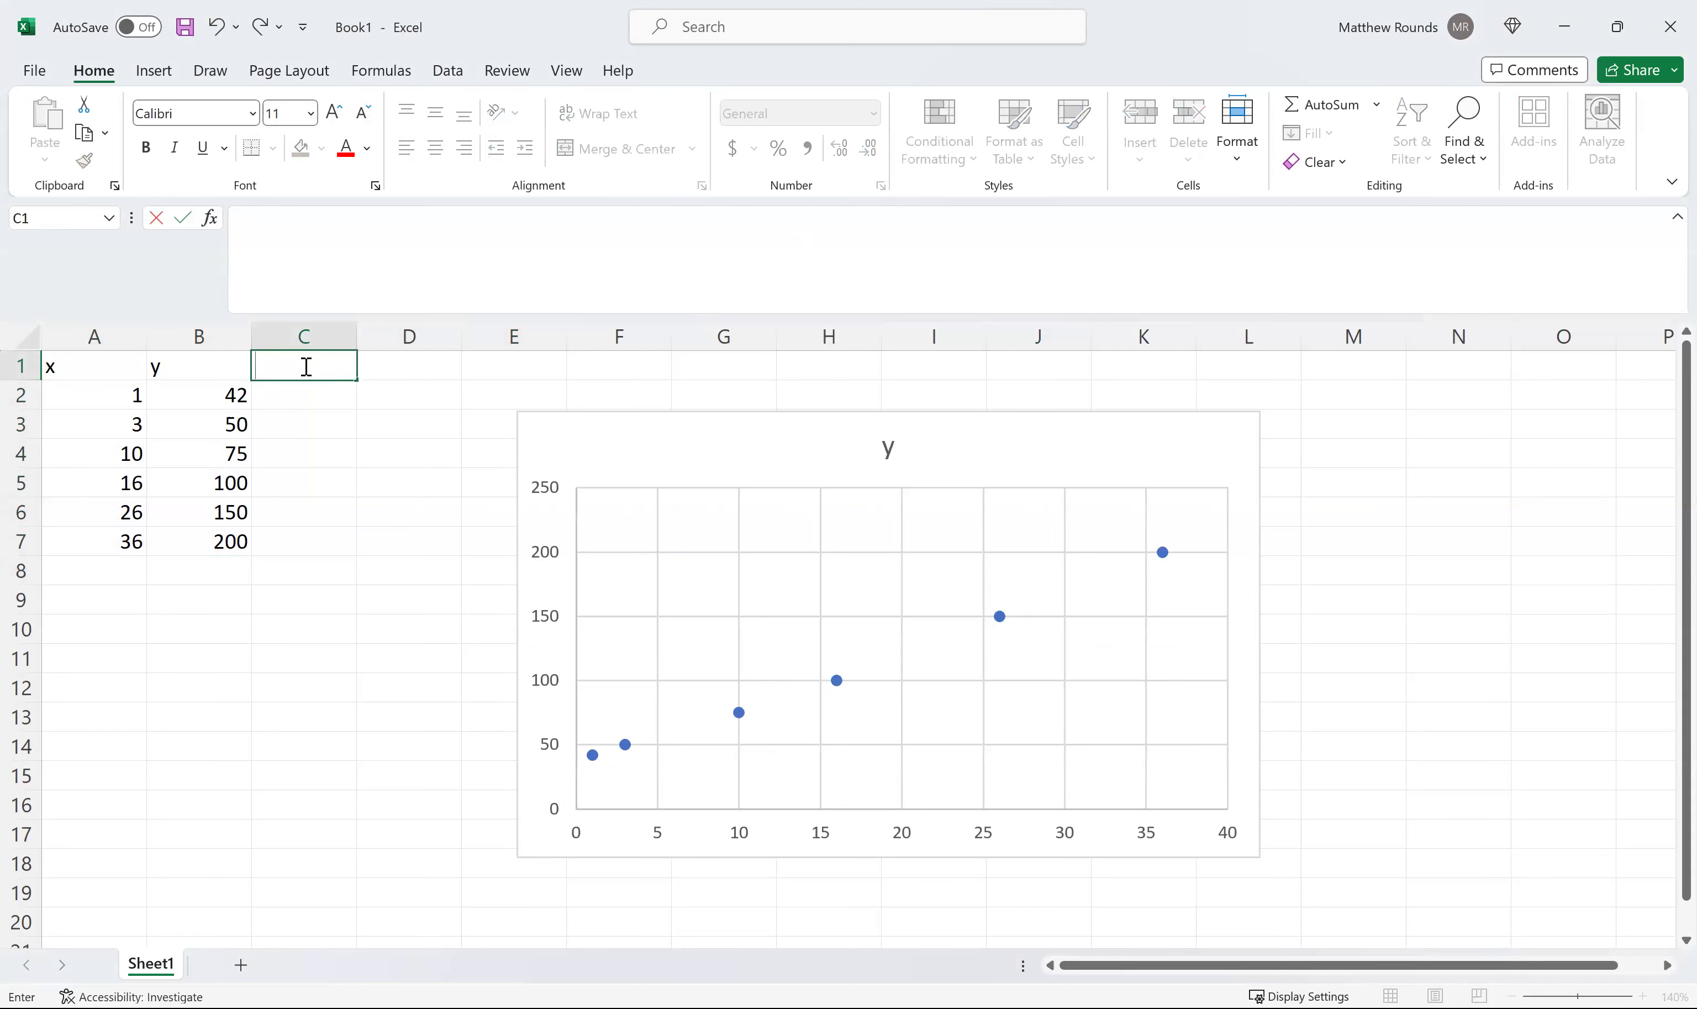
pyautogui.write('=')
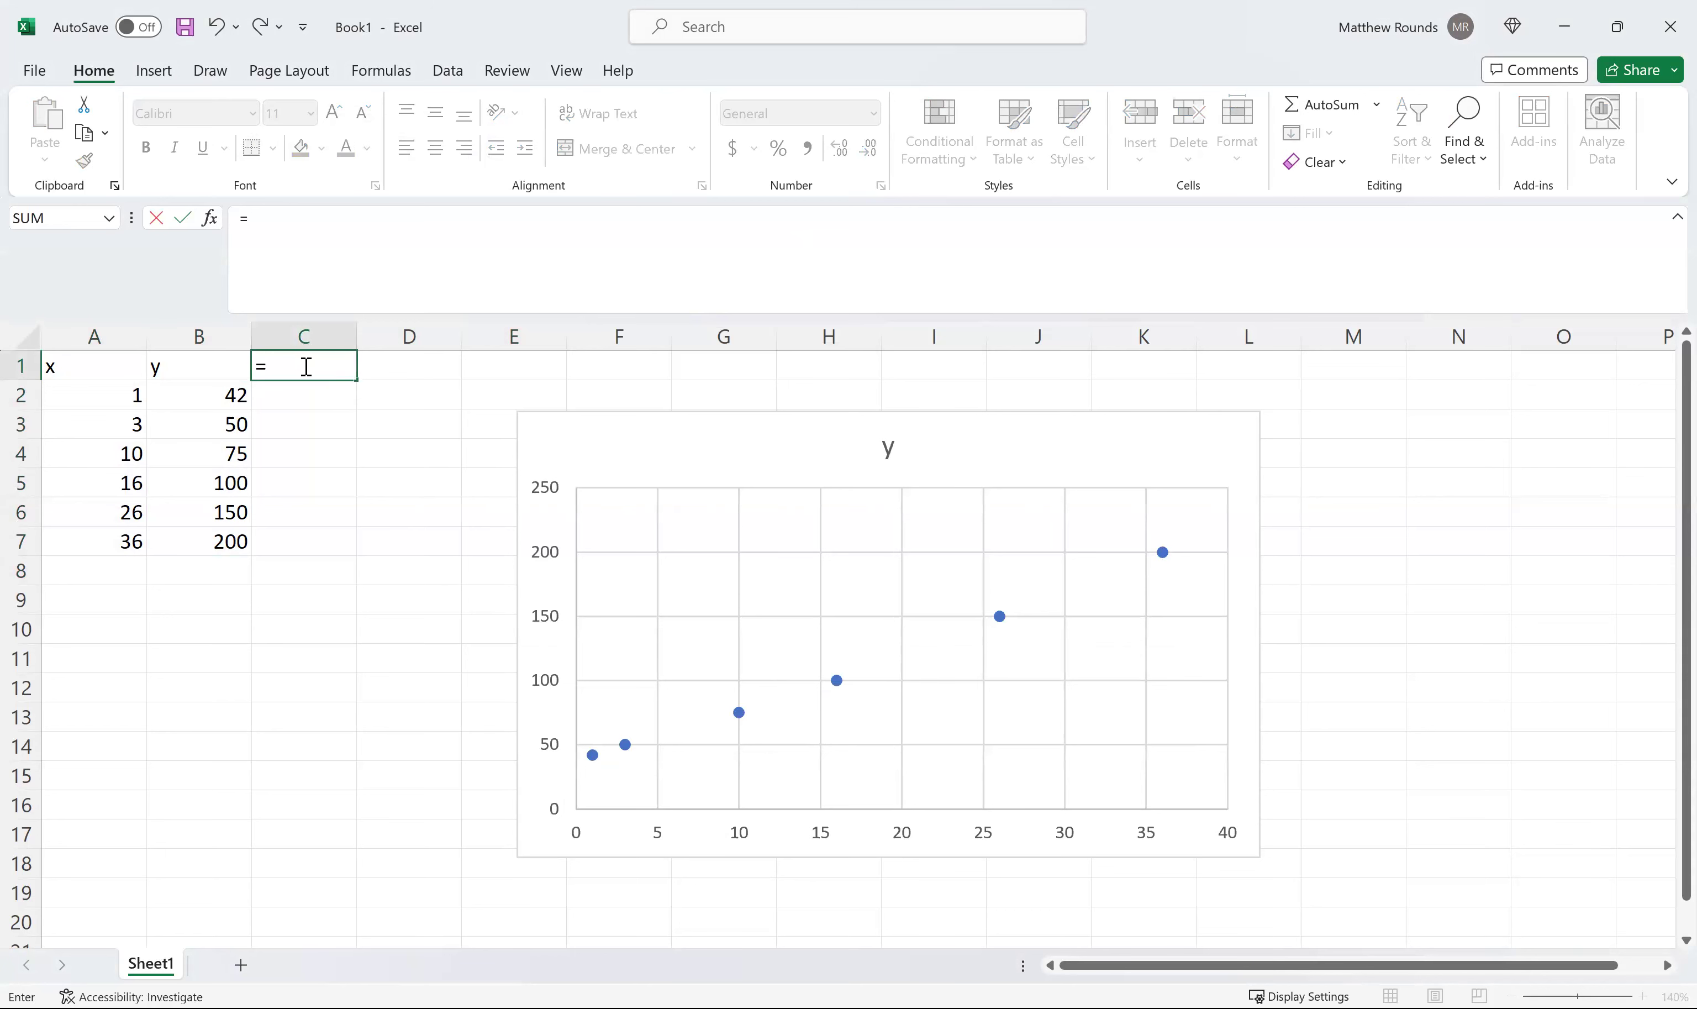
pyautogui.write('CORREL(B:B')
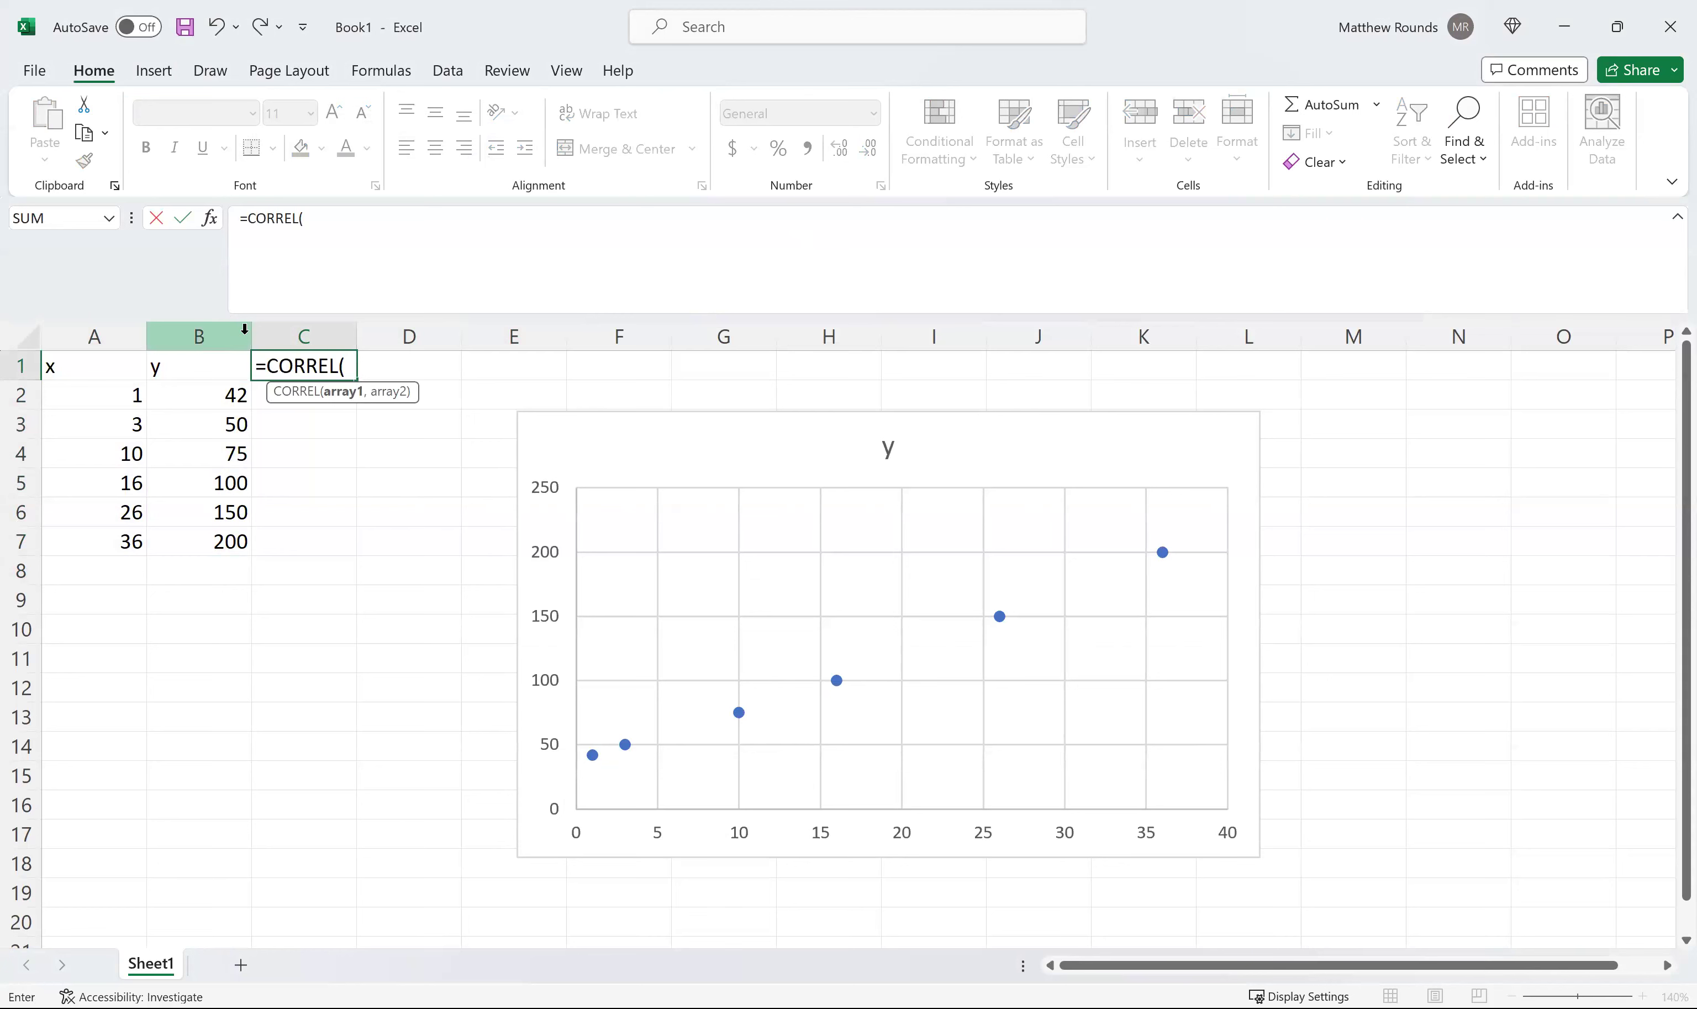
pyautogui.click(245, 329)
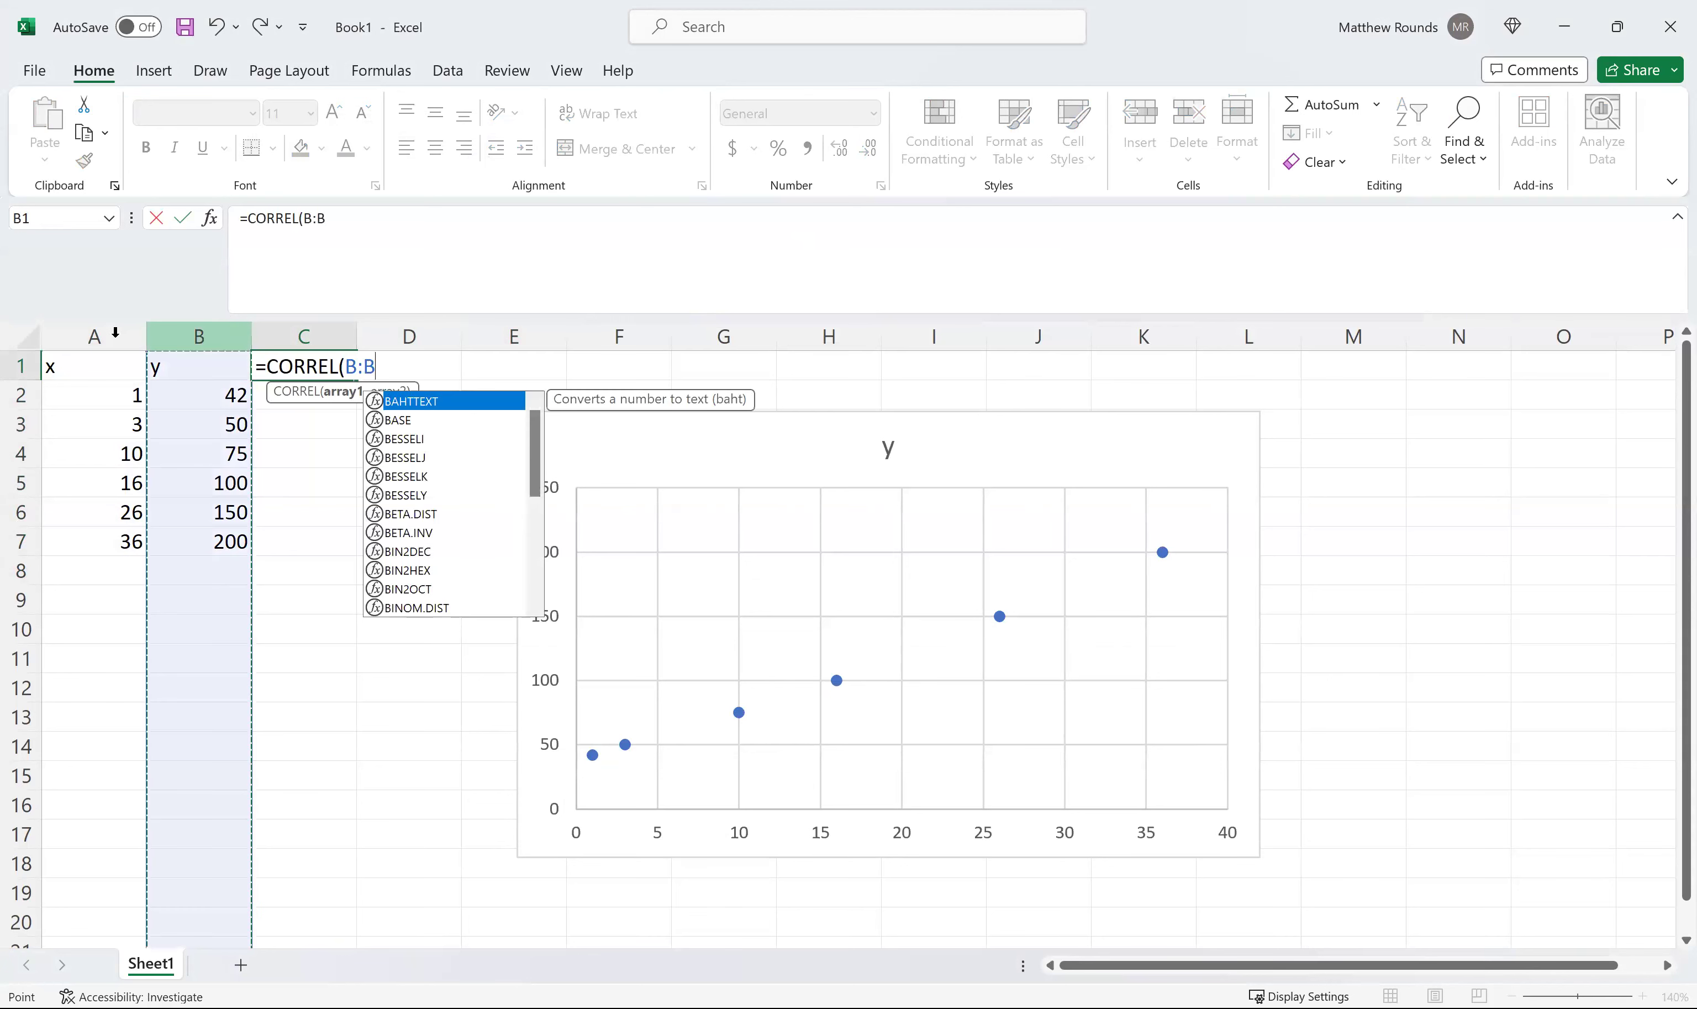
pyautogui.write(',')
pyautogui.click(115, 333)
pyautogui.press('Return')
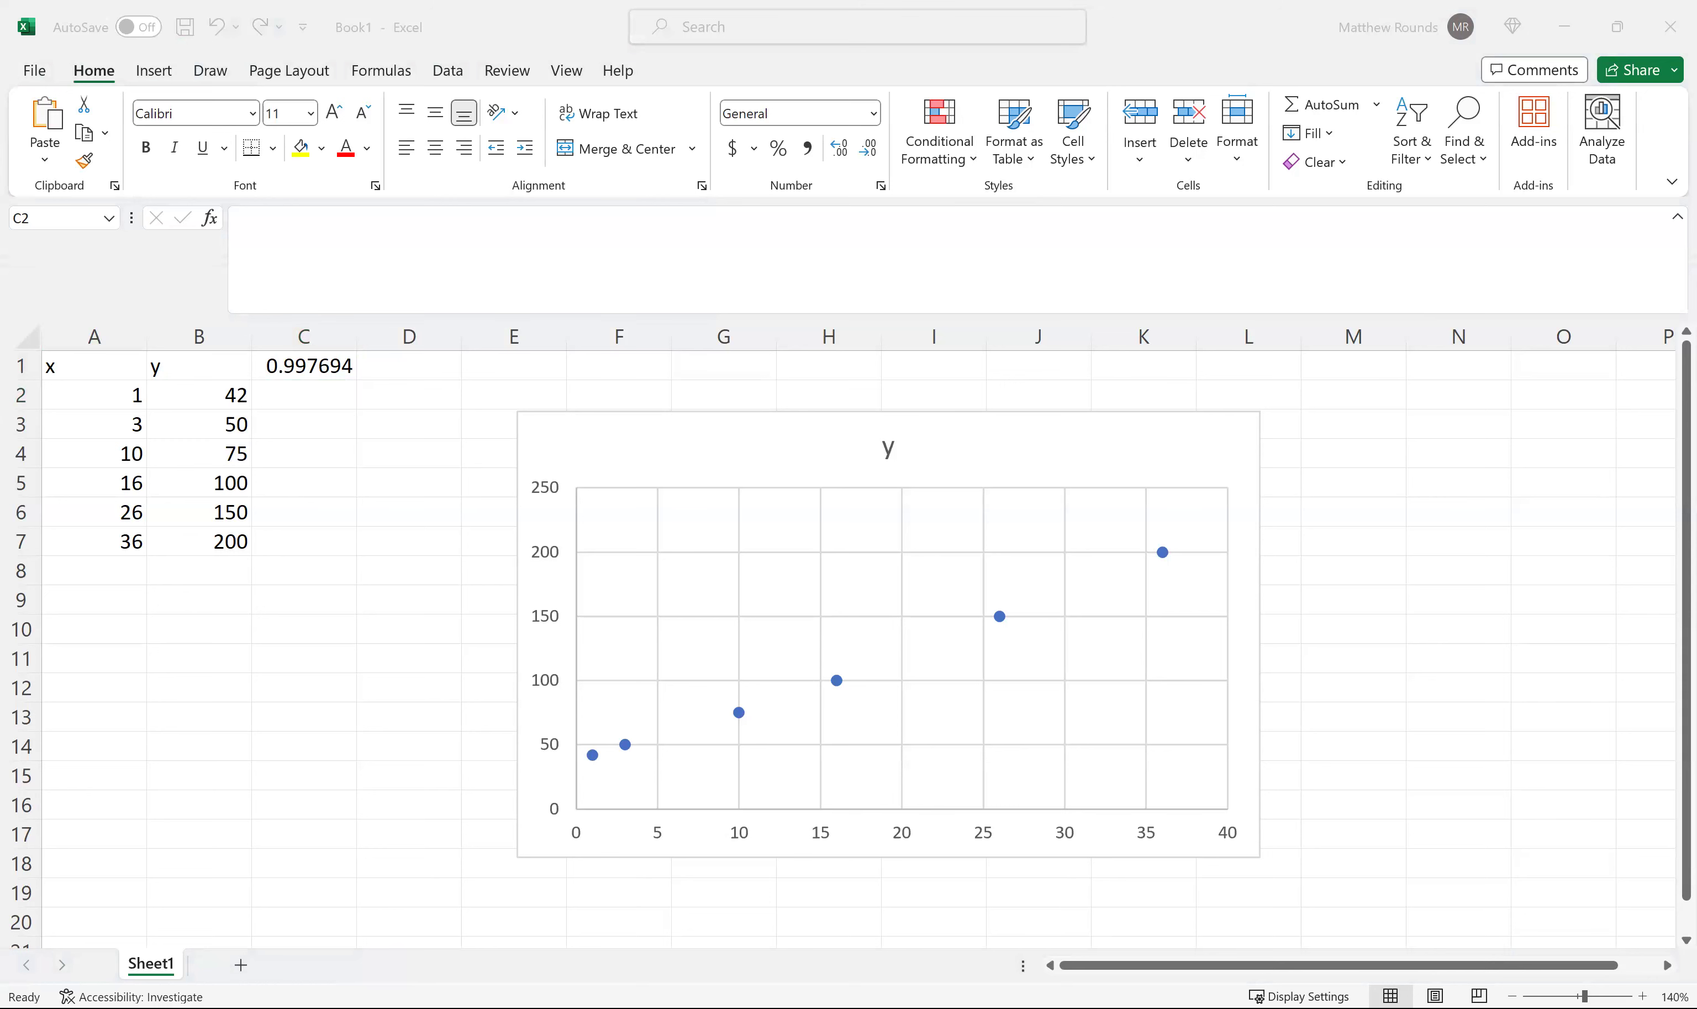
# Move the correlation result to D1 and label C1:C3 'correlation', 'slope' and 'intercept'
pyautogui.click(348, 370)
pyautogui.moveTo(352, 370); pyautogui.dragTo(399, 368)
pyautogui.click(335, 363)
pyautogui.write('corre')
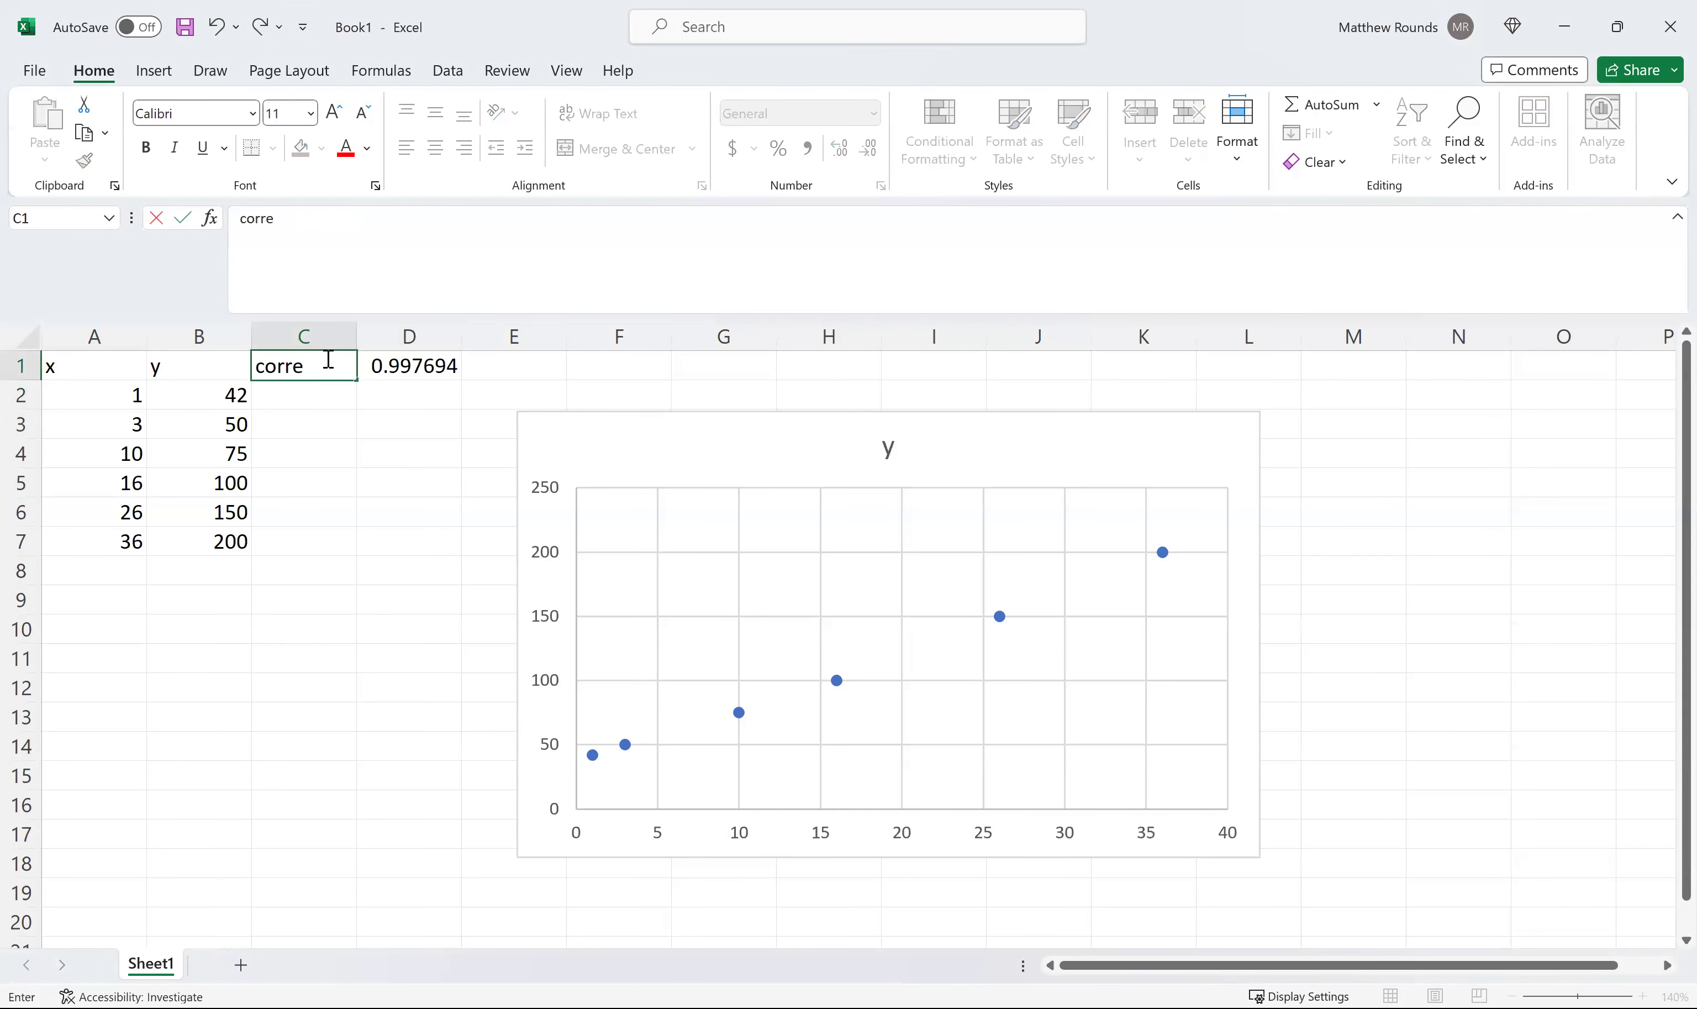
pyautogui.write('latiion')
pyautogui.press('Return')
pyautogui.write('slope')
pyautogui.press('Return')
pyautogui.write('inter')
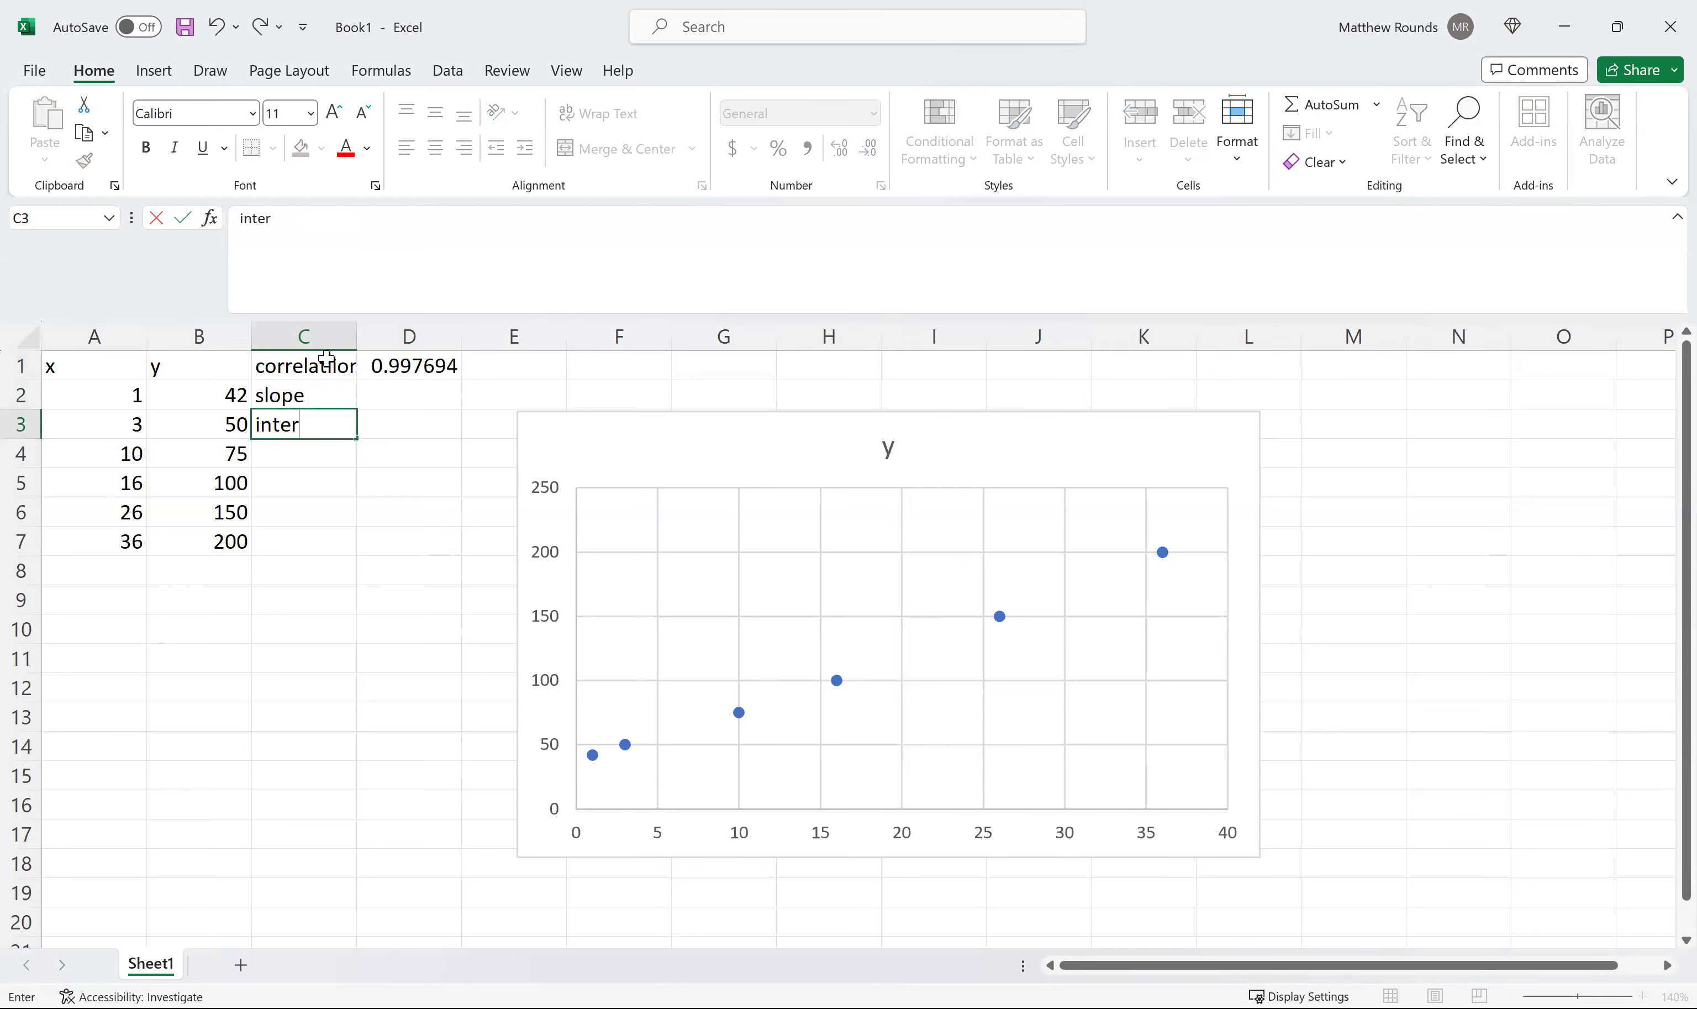
pyautogui.write('cept')
pyautogui.press('Tab')
# Enter =SLOPE(B:B,A:A) in D2 to get the slope 4.508986
pyautogui.press('Up')
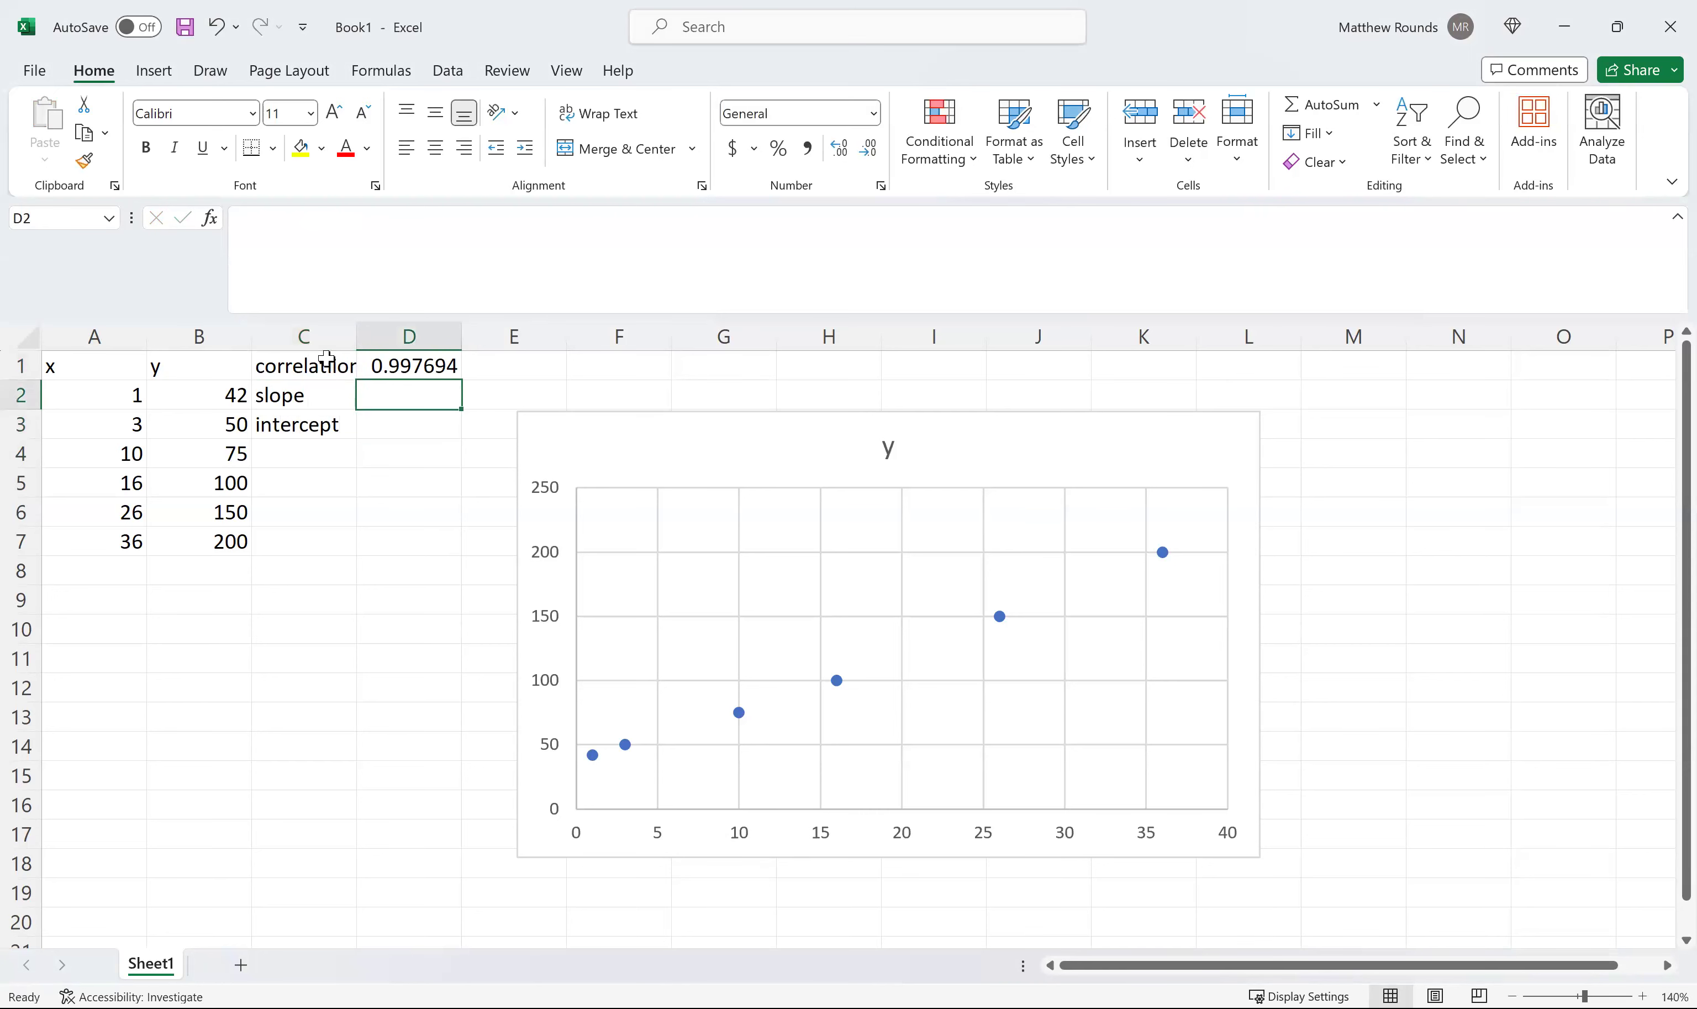
pyautogui.write('=')
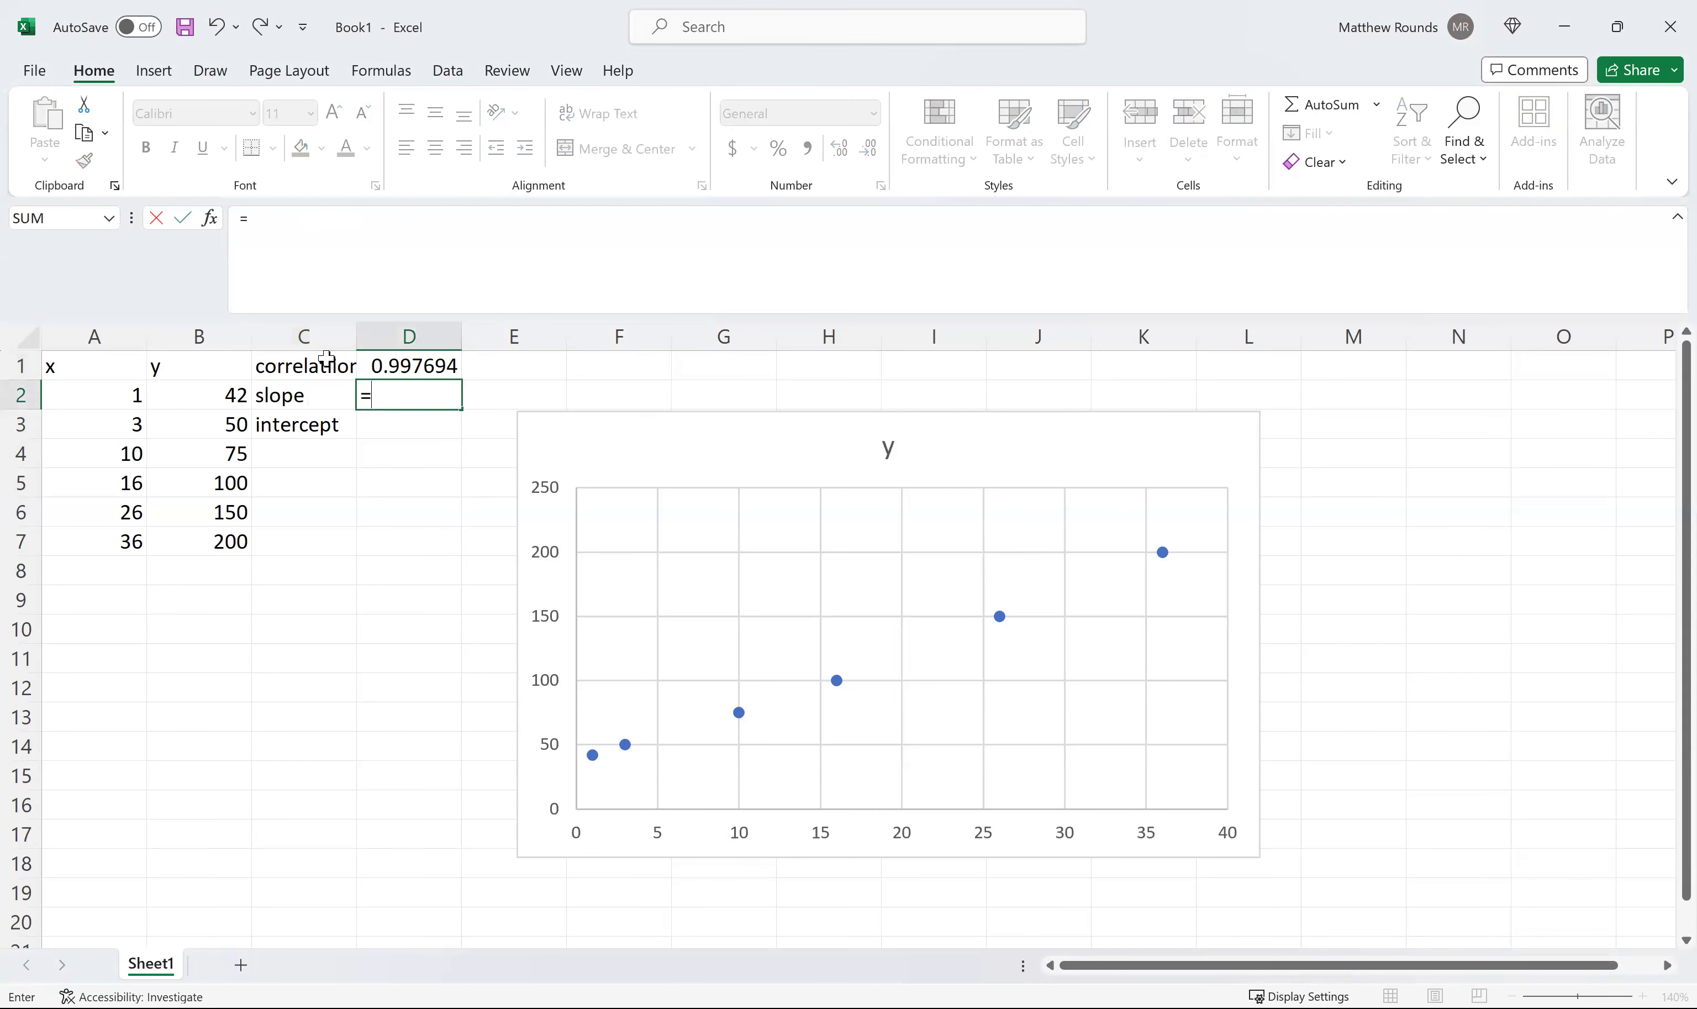
pyautogui.write('SLOPE(')
pyautogui.click(186, 323)
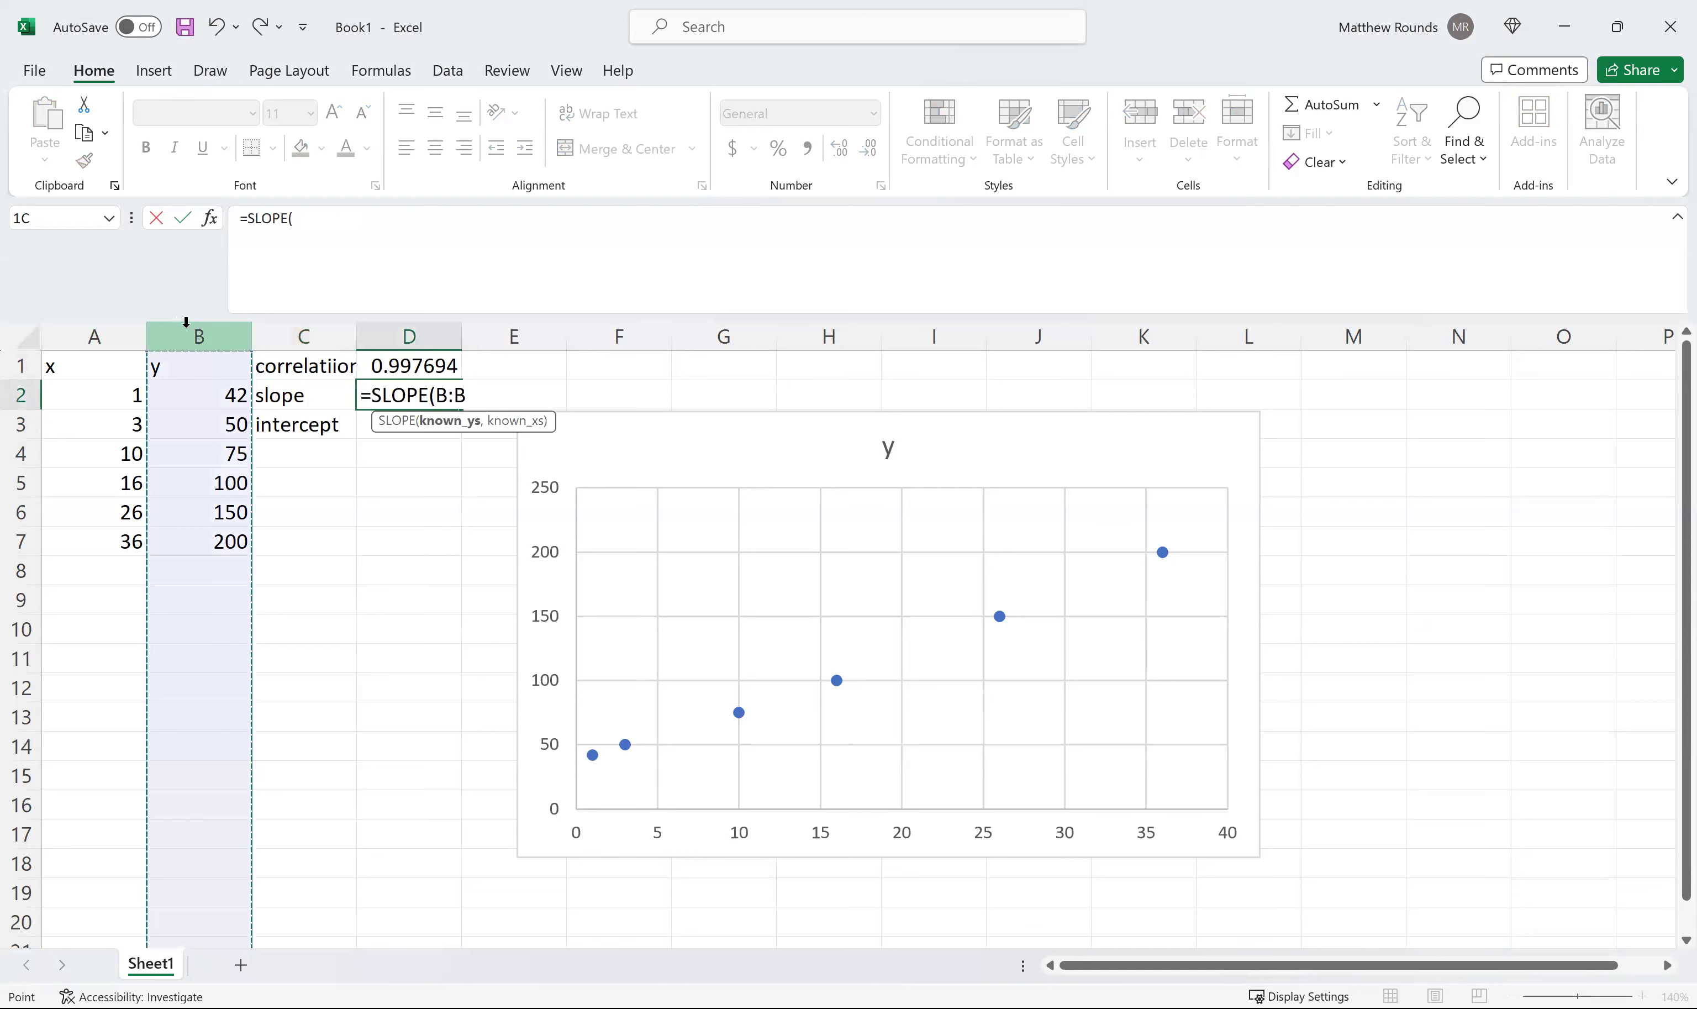
pyautogui.write(',')
pyautogui.click(109, 322)
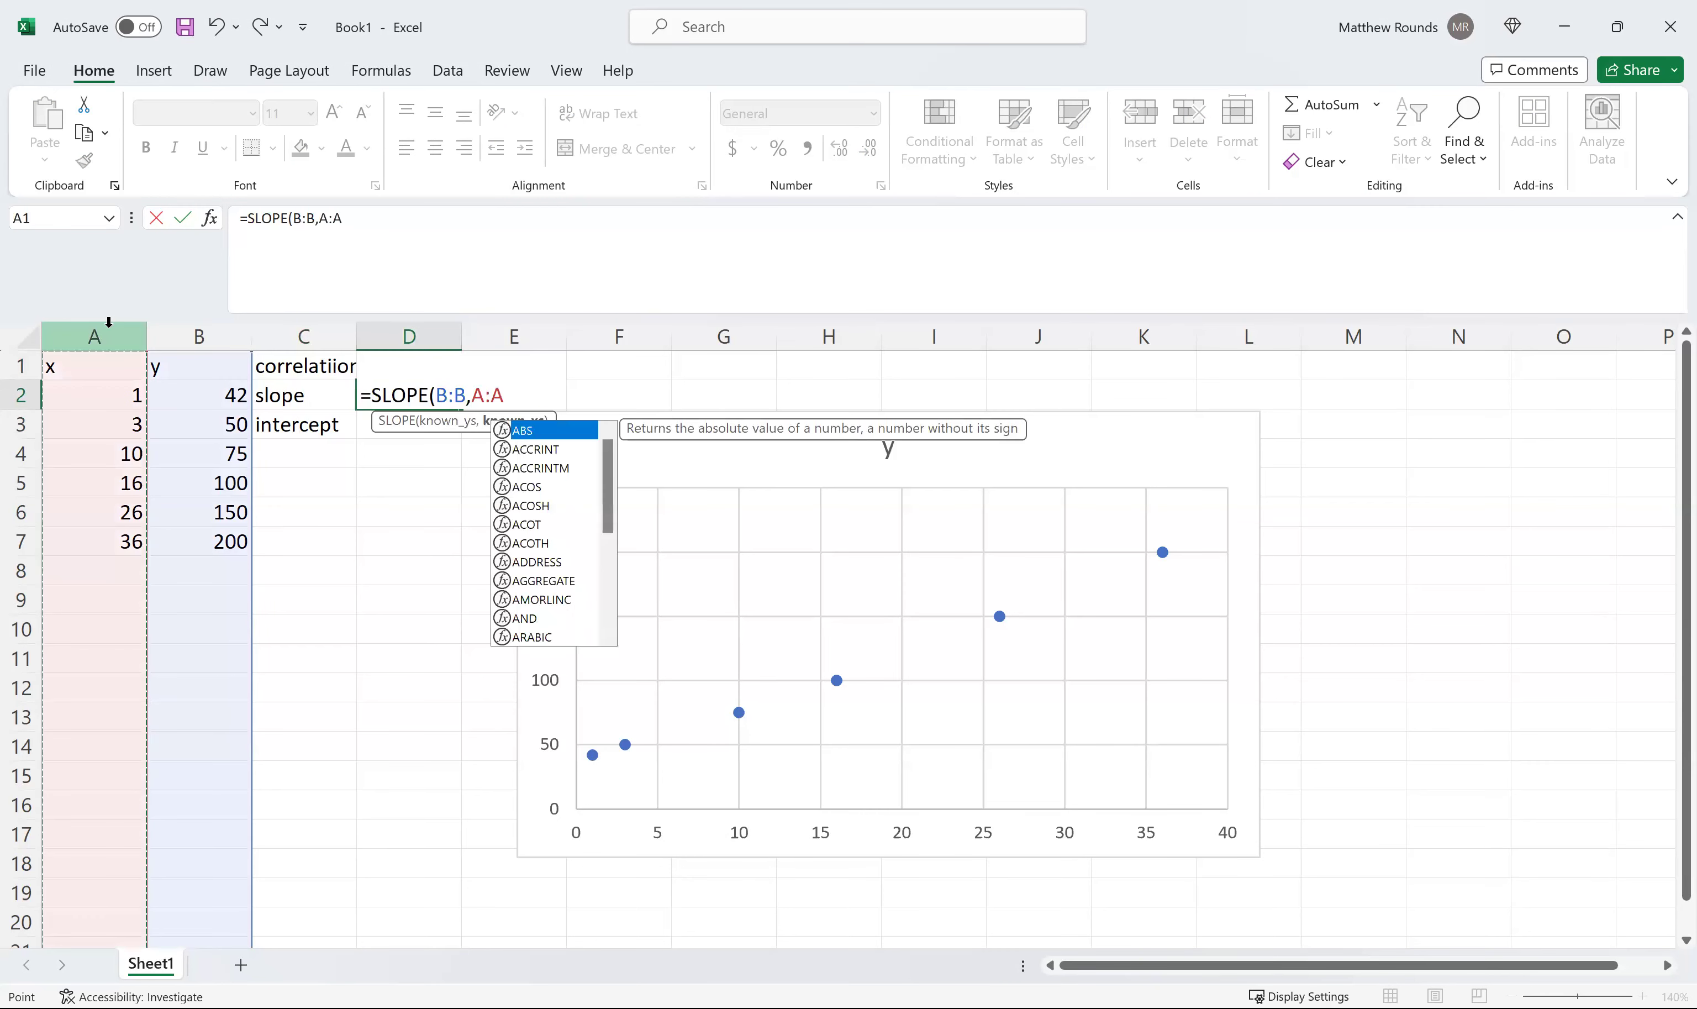
pyautogui.press('Return')
# Enter =INTERCEPT(B:B,A:A) in D3 to get the intercept 33.69554
pyautogui.write('=')
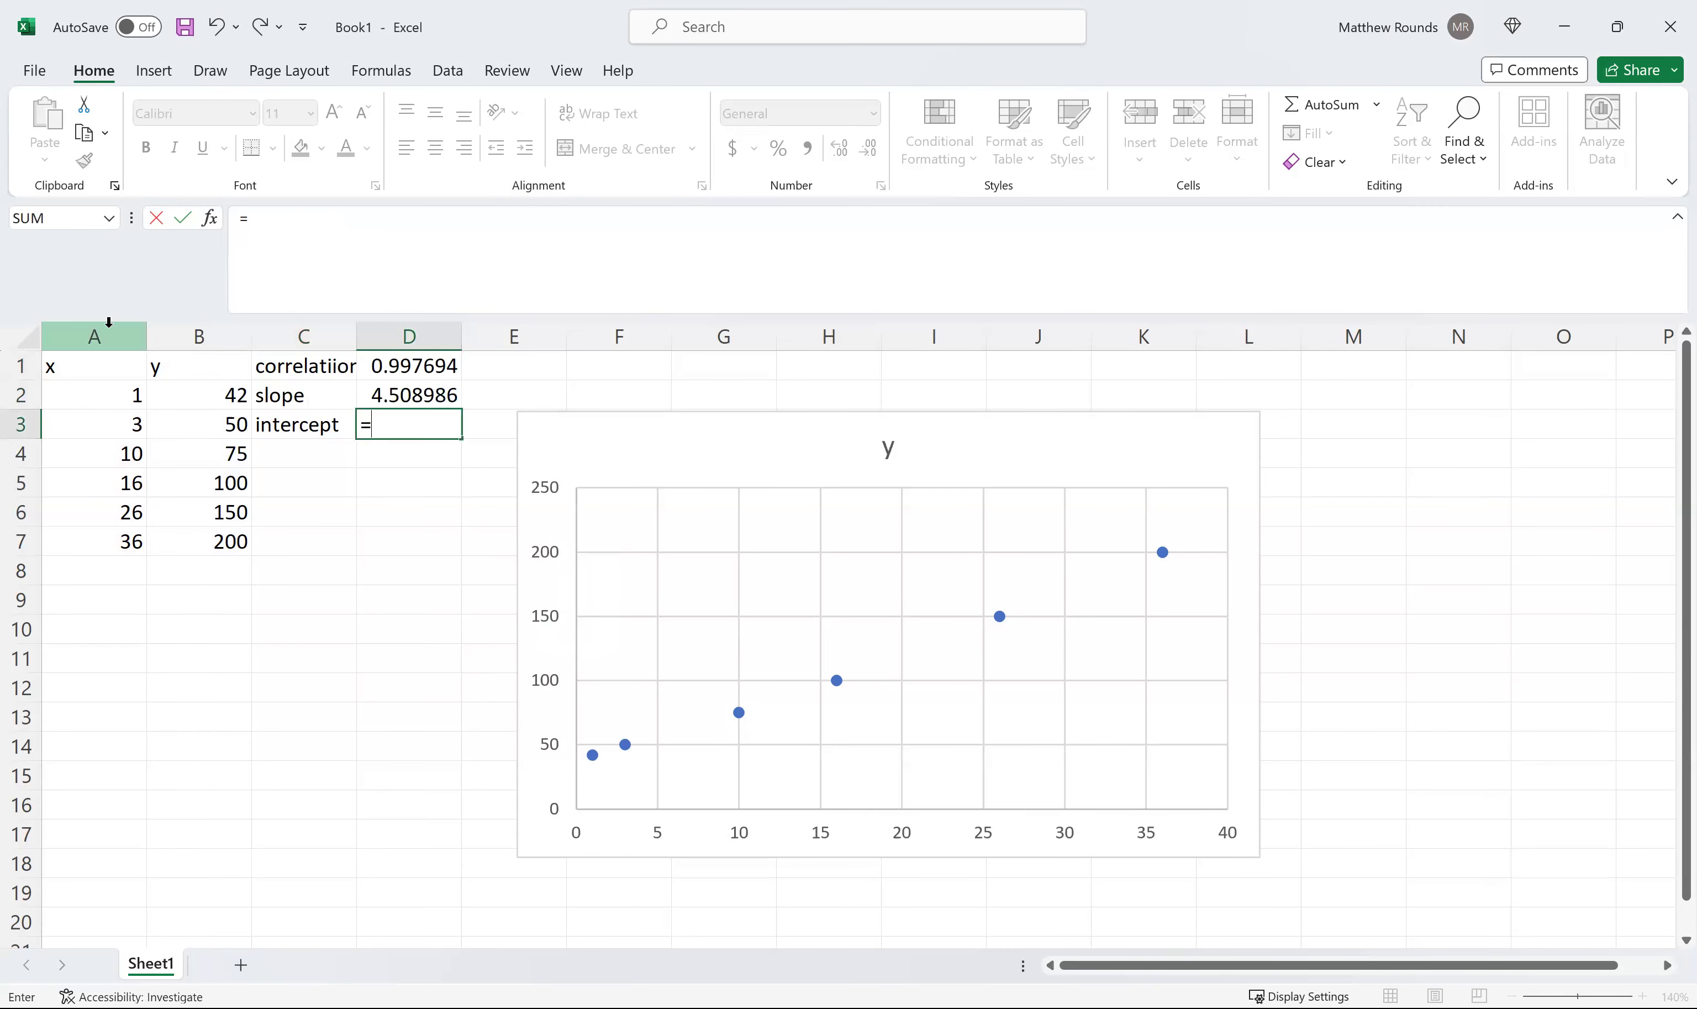
pyautogui.write('INTERCEPT(')
pyautogui.click(200, 335)
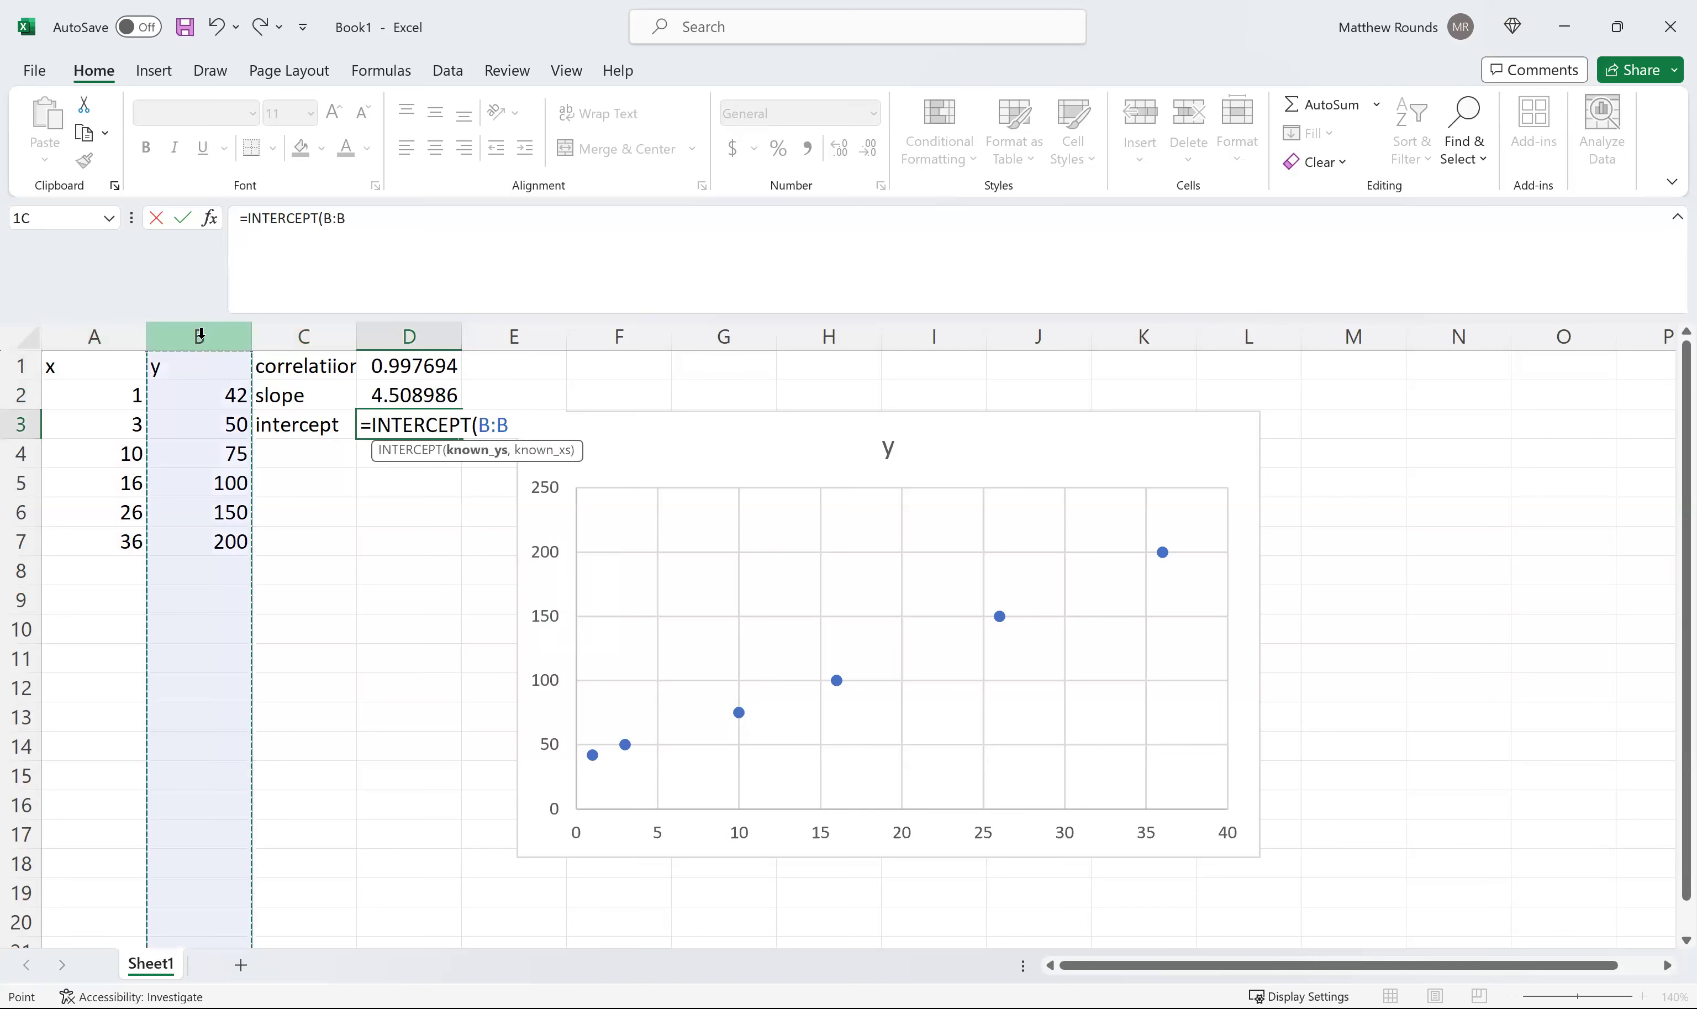
pyautogui.write(',')
pyautogui.click(115, 325)
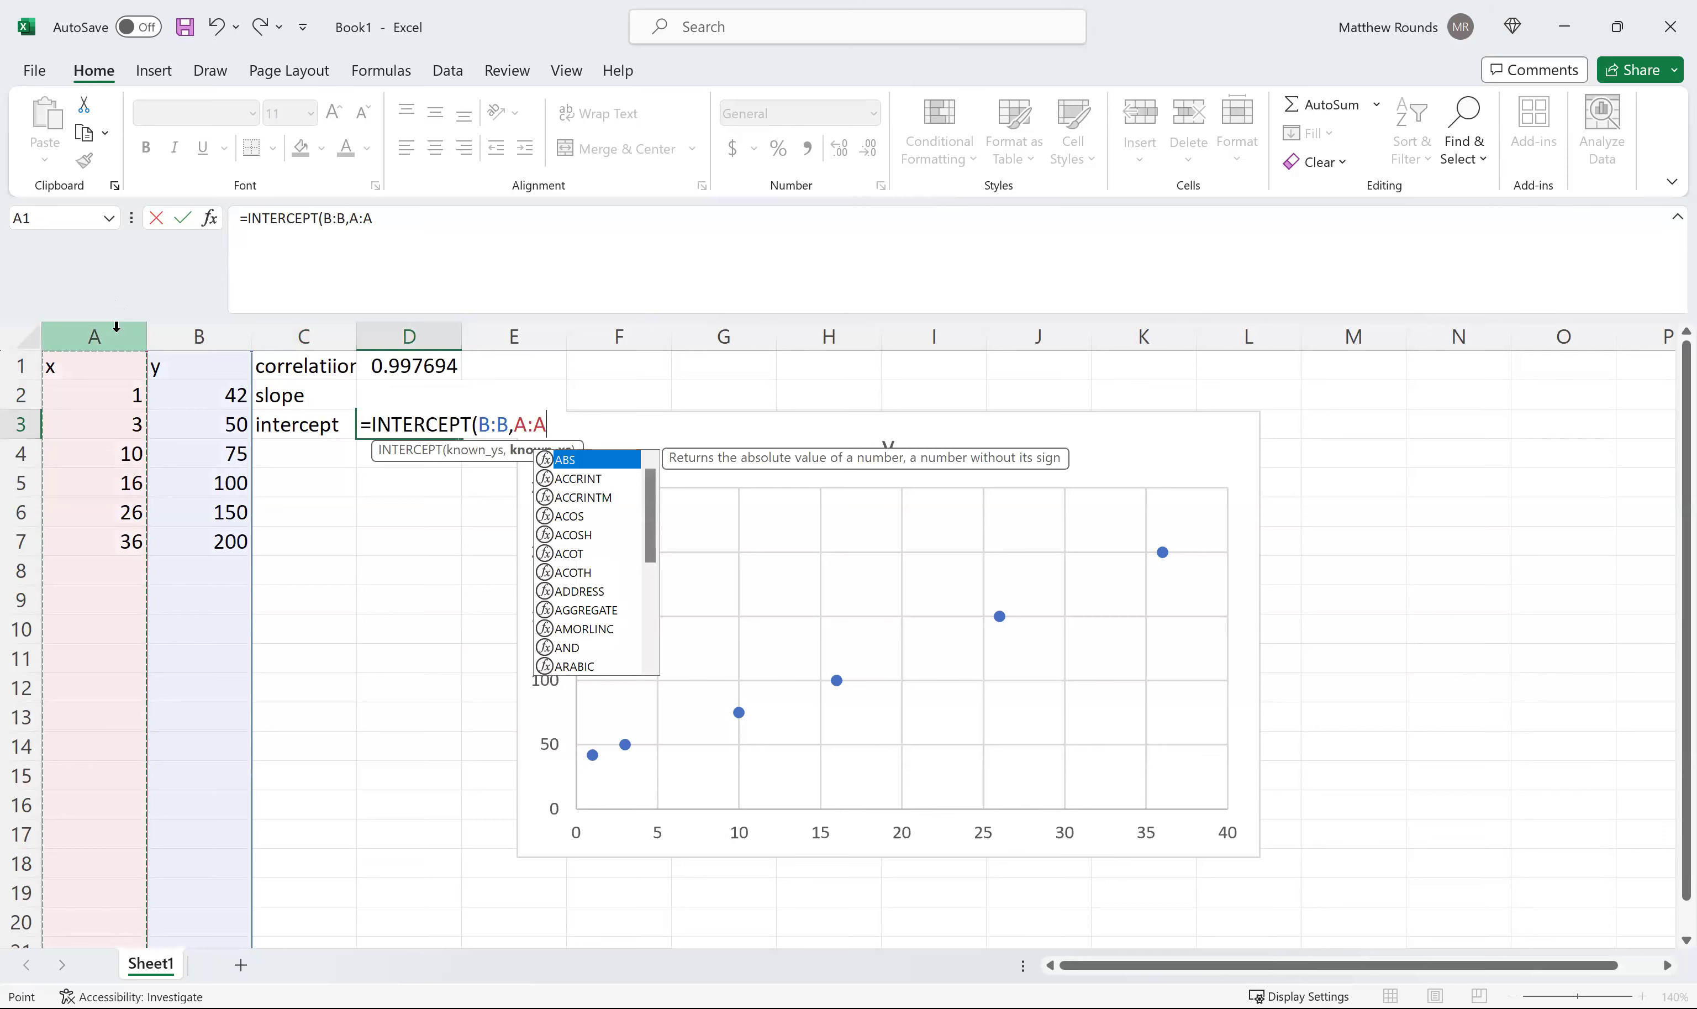
pyautogui.press('Return')
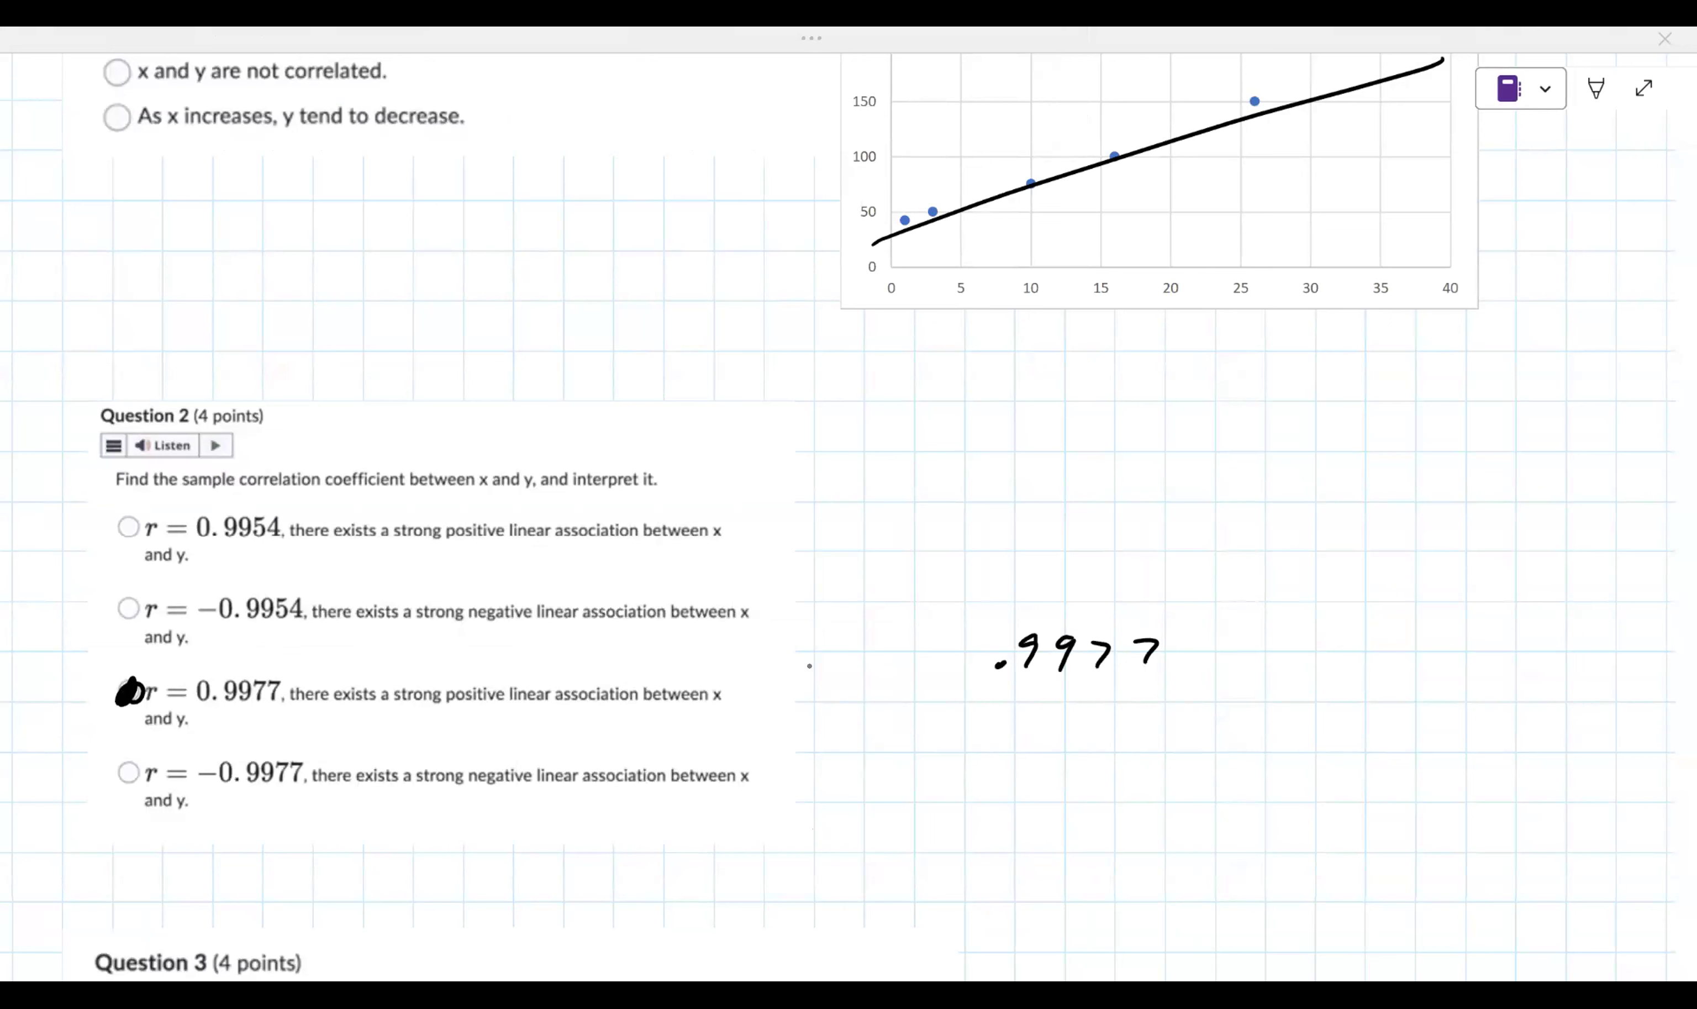
# Handwrite 'r =' in front of the .9977 correlation value
pyautogui.moveTo(880, 662); pyautogui.dragTo(939, 626)
pyautogui.moveTo(924, 639); pyautogui.dragTo(941, 638)
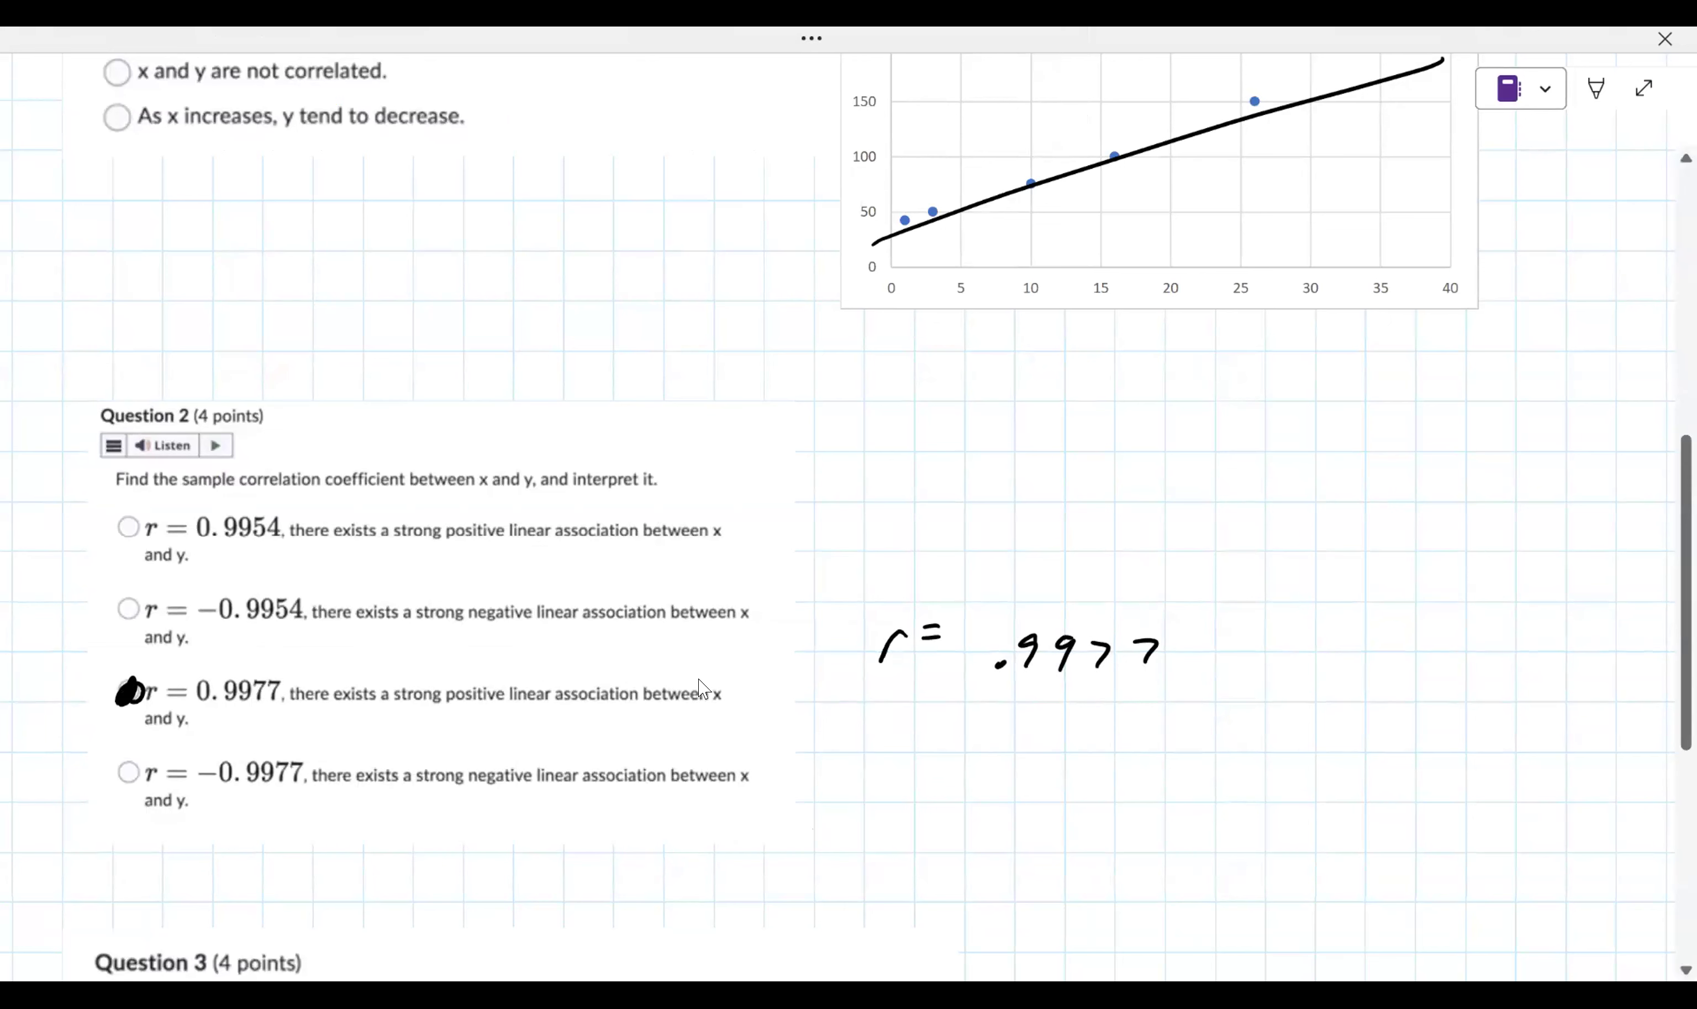
pyautogui.click(908, 666)
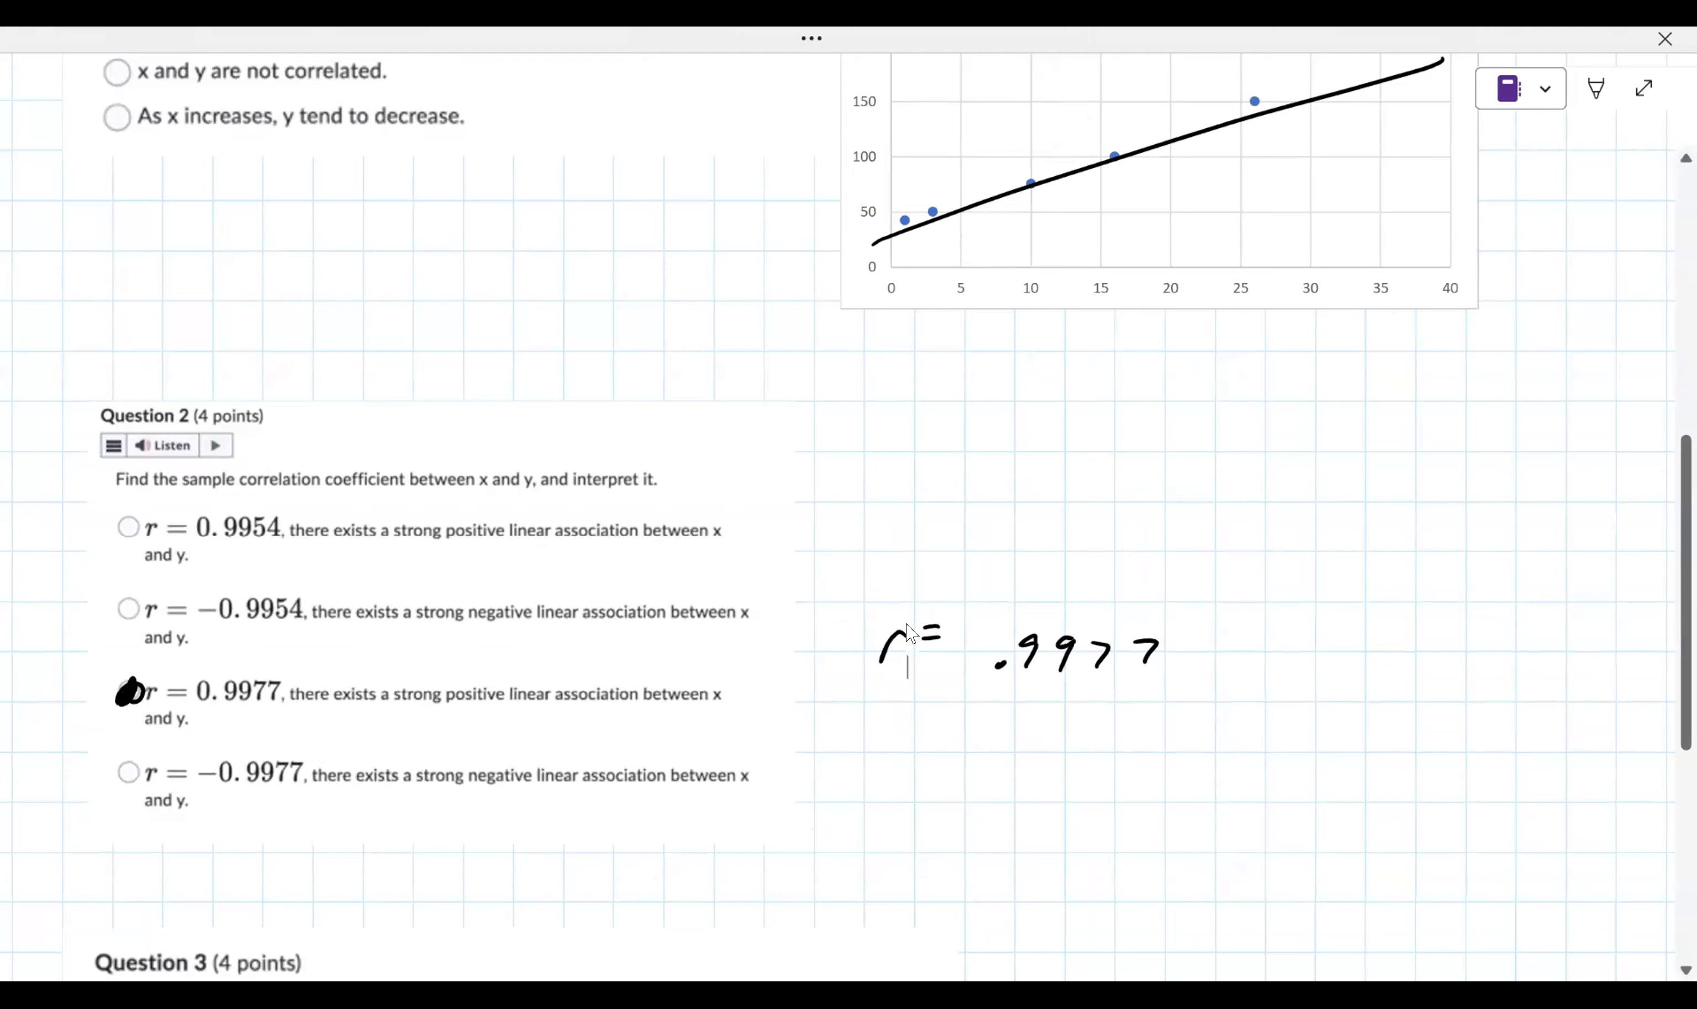
# Scroll down the page to Question 3
pyautogui.scroll(-8, 923, 632)
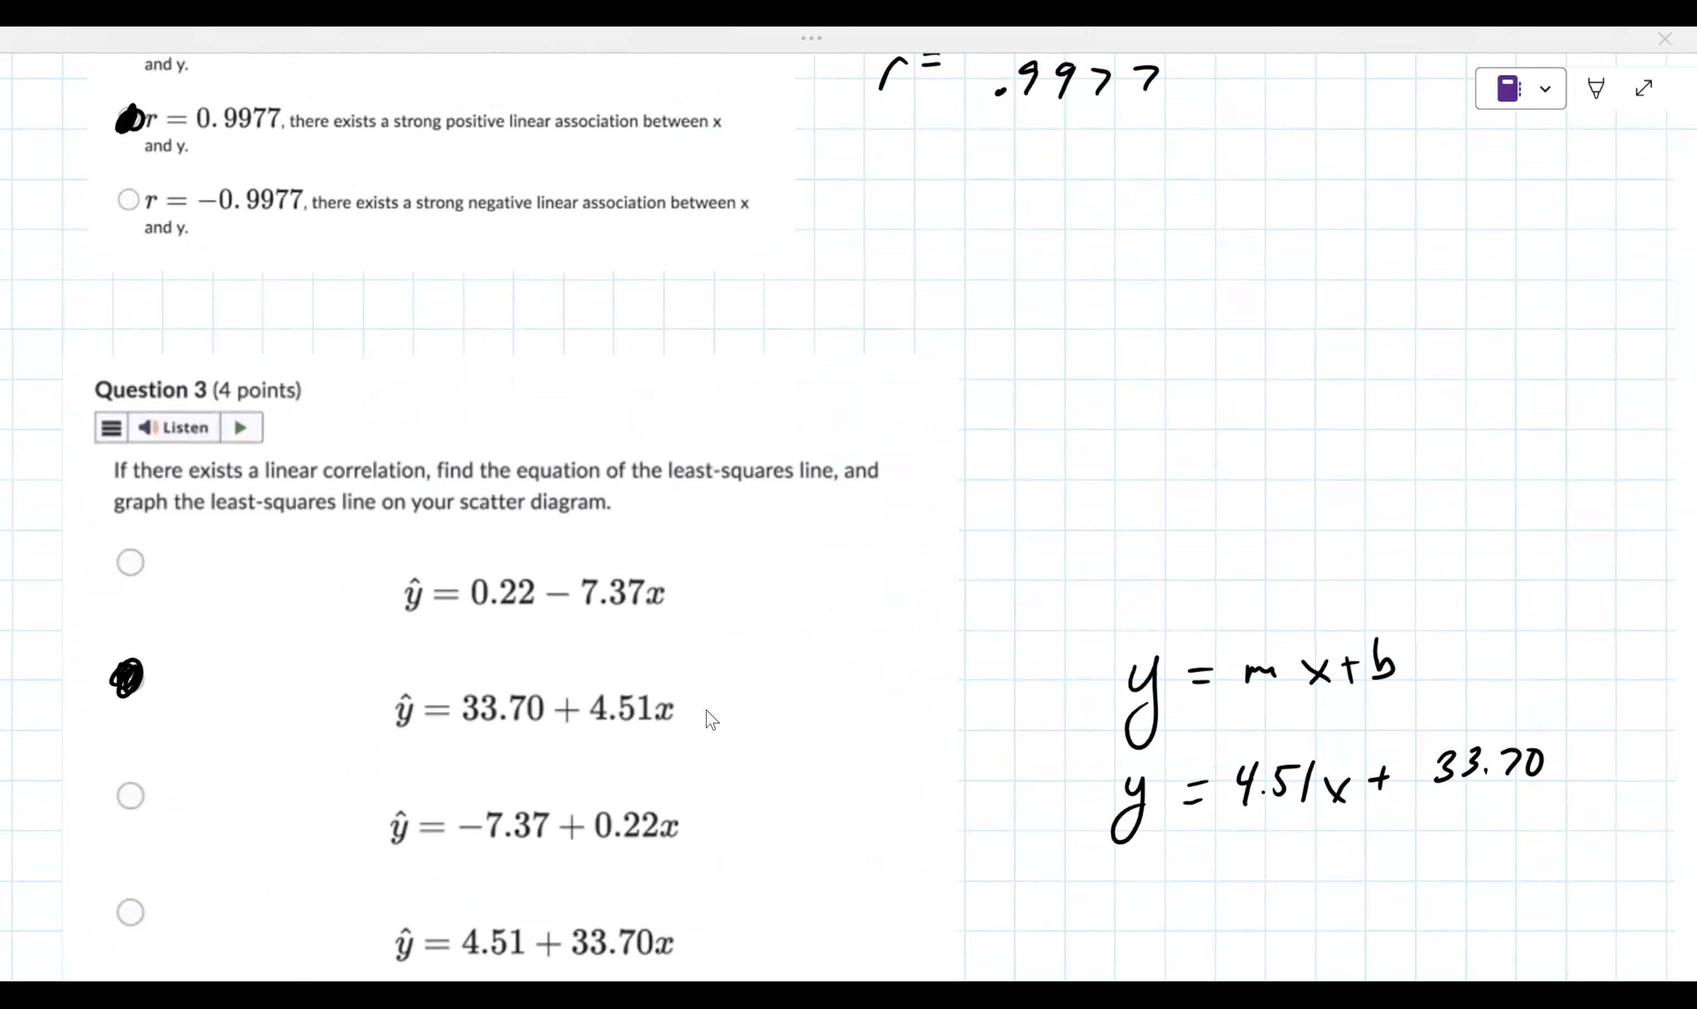
pyautogui.scroll(-4, 703, 710)
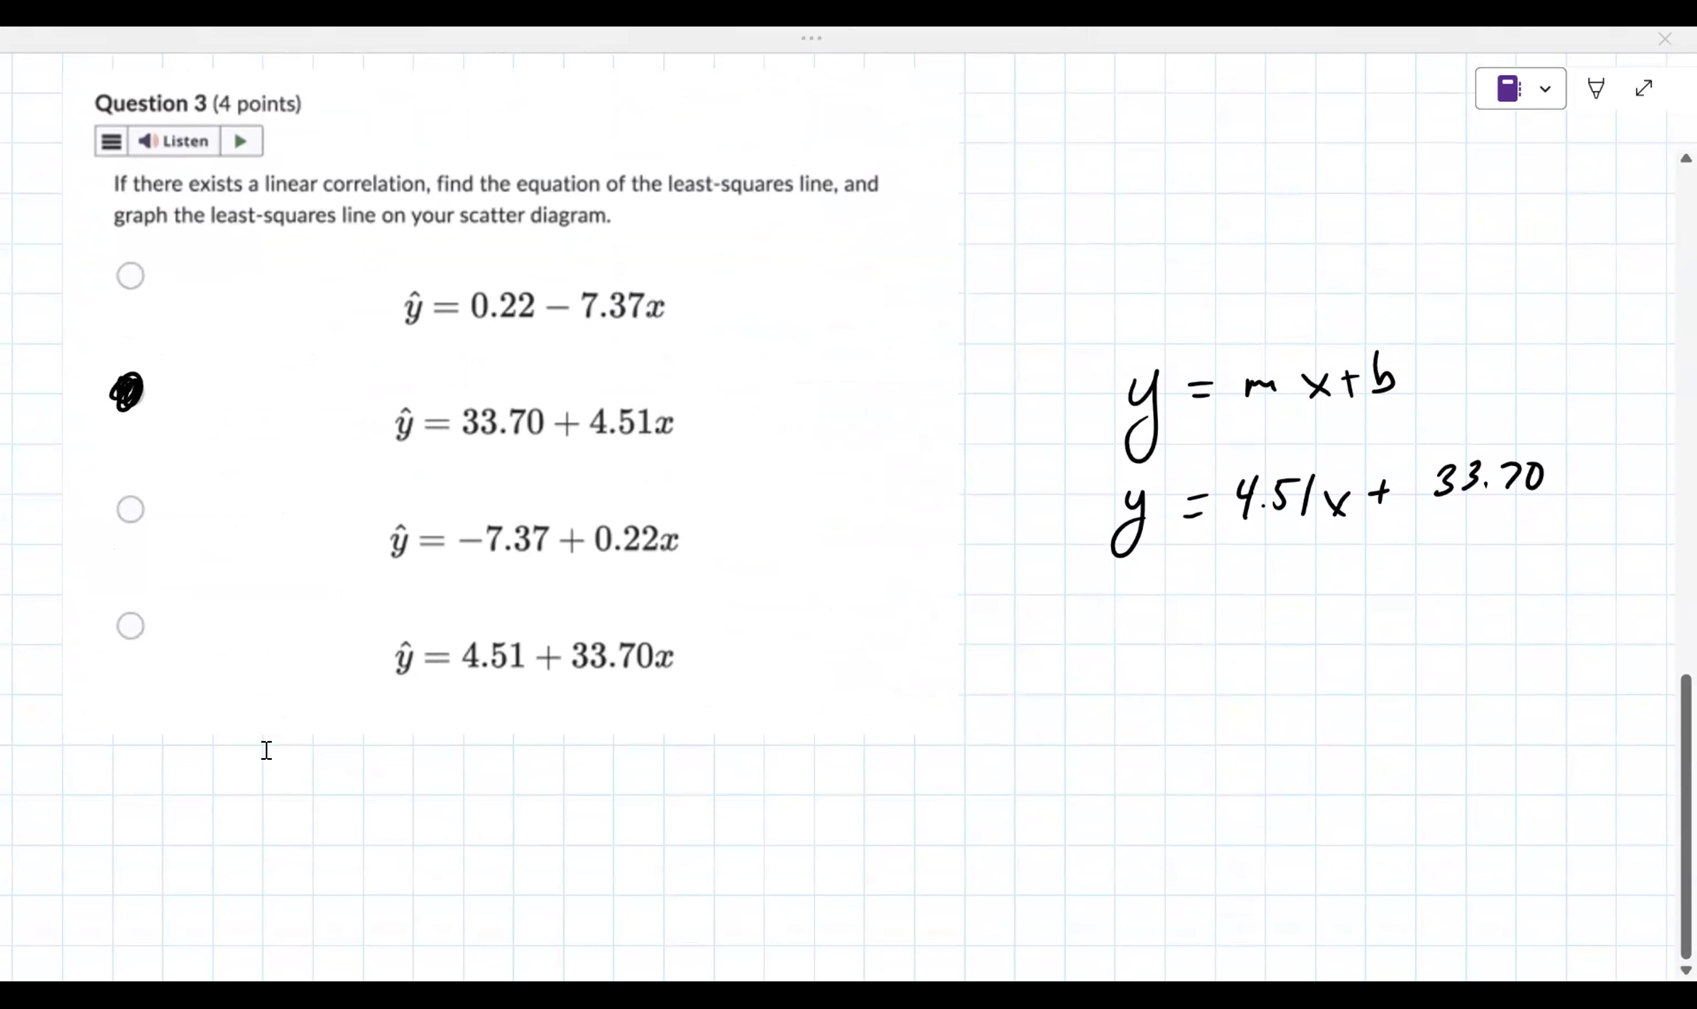
pyautogui.scroll(-2, 94, 679)
# Paste the Question 4 screenshot and enlarge it to about double size
pyautogui.hotkey('ctrl', 'v')
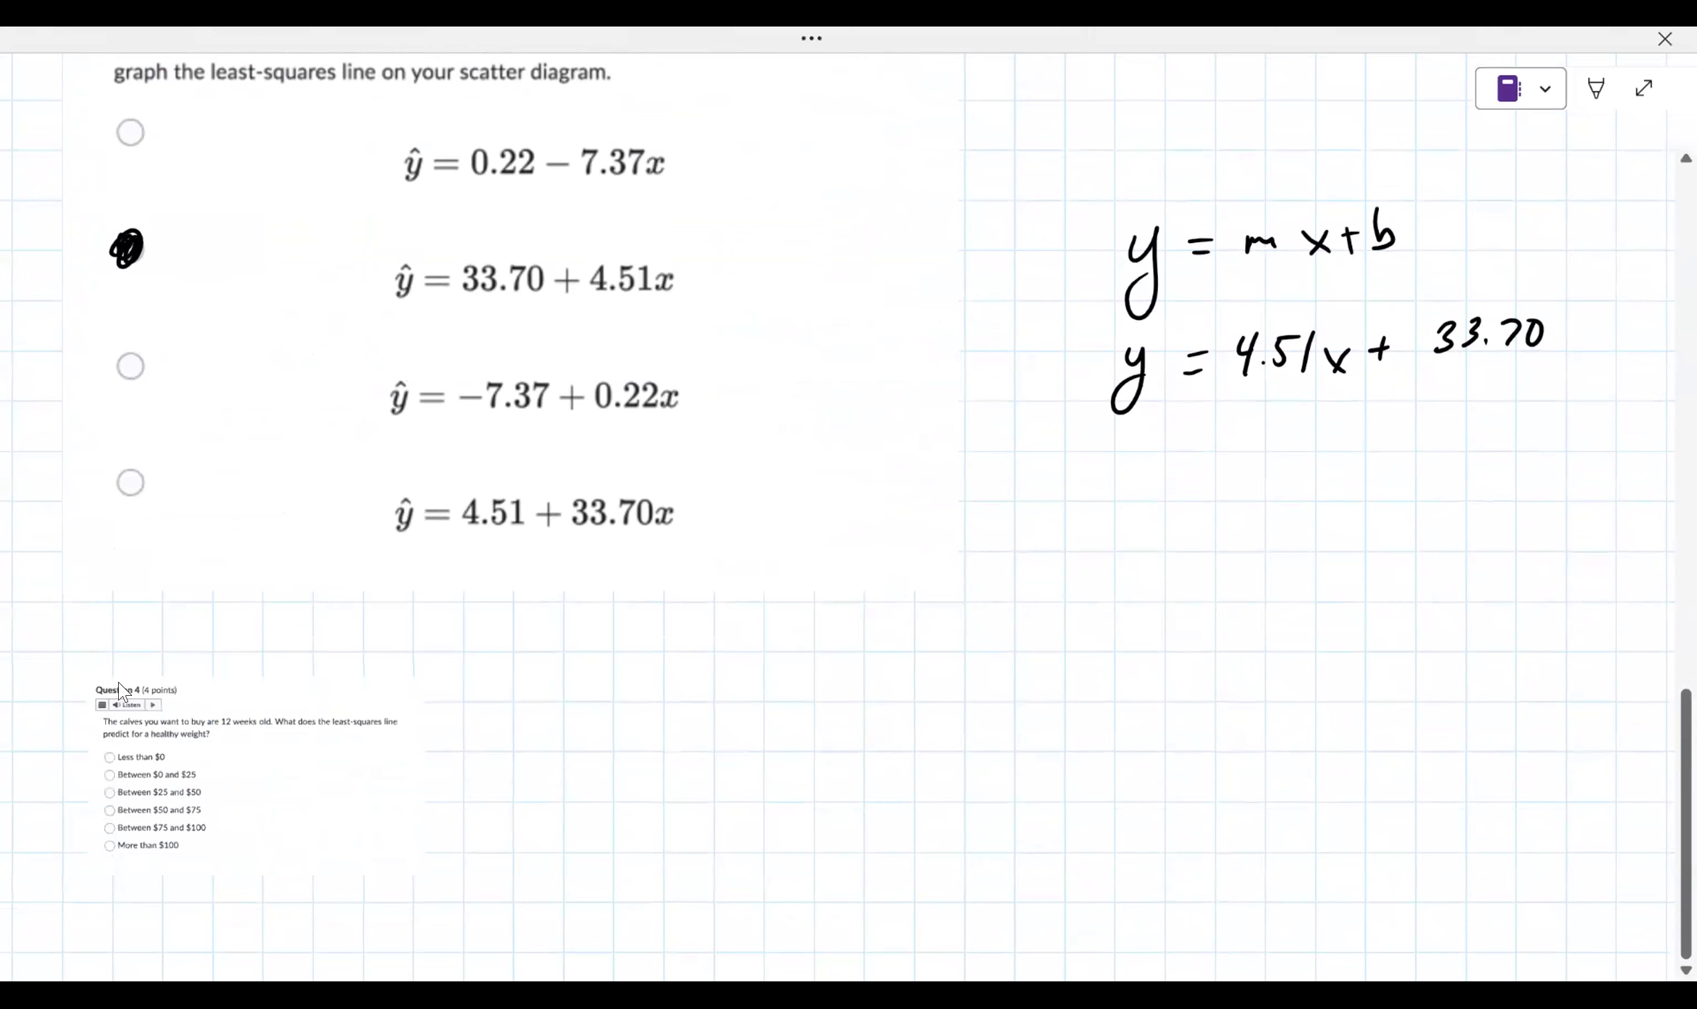
pyautogui.scroll(-4, 291, 561)
pyautogui.click(293, 534)
pyautogui.click(463, 672)
pyautogui.moveTo(464, 672); pyautogui.dragTo(841, 834)
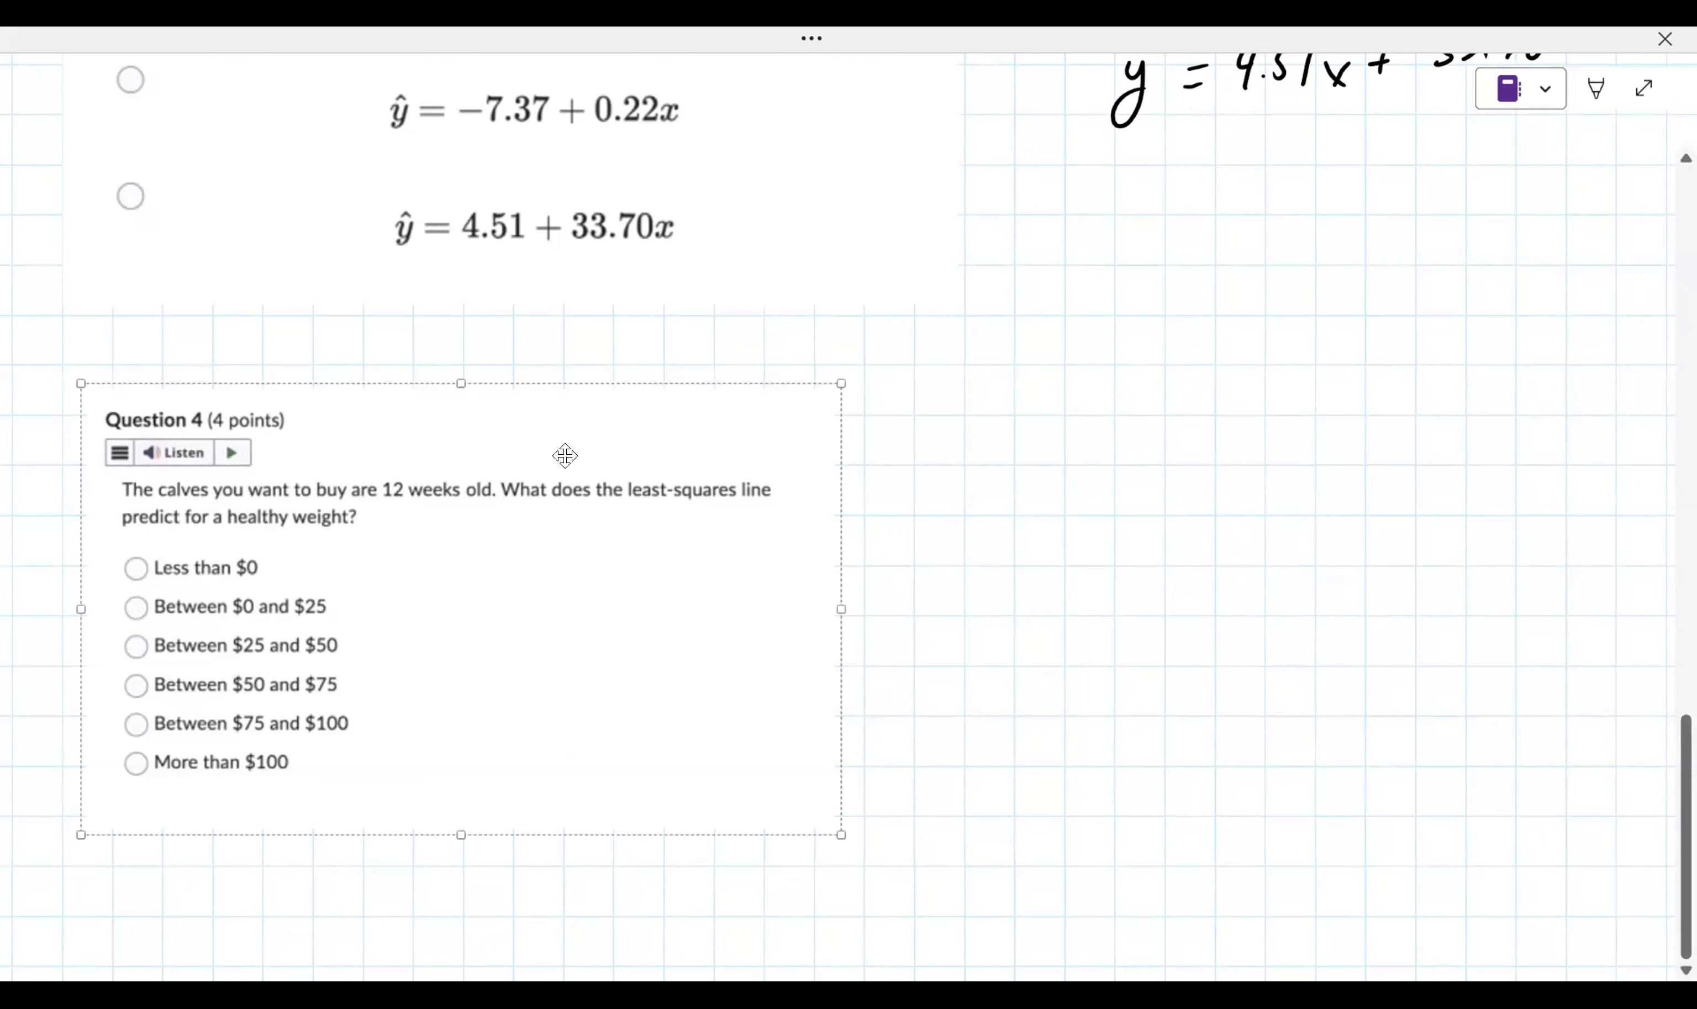
# Handwrite x = 12 beside Question 4
pyautogui.moveTo(992, 467); pyautogui.dragTo(1015, 513)
pyautogui.moveTo(1014, 466)
pyautogui.mouseDown()
pyautogui.moveTo(992, 513)
pyautogui.moveTo(1070, 471)
pyautogui.mouseUp()
pyautogui.moveTo(1046, 485); pyautogui.dragTo(1085, 498)
pyautogui.moveTo(1110, 466); pyautogui.dragTo(1134, 491)
# Handwrite the prediction y = 4.51(12) + 33.70 below x = 12
pyautogui.moveTo(948, 616)
pyautogui.mouseDown()
pyautogui.moveTo(967, 661)
pyautogui.moveTo(955, 685)
pyautogui.mouseUp()
pyautogui.moveTo(1011, 630); pyautogui.dragTo(1033, 639)
pyautogui.moveTo(1065, 613); pyautogui.dragTo(1078, 630)
pyautogui.moveTo(1071, 612)
pyautogui.mouseDown()
pyautogui.moveTo(1067, 650)
pyautogui.moveTo(1087, 640)
pyautogui.mouseUp()
pyautogui.moveTo(1111, 616)
pyautogui.mouseDown()
pyautogui.moveTo(1104, 639)
pyautogui.moveTo(1152, 648)
pyautogui.mouseUp()
pyautogui.moveTo(1175, 622); pyautogui.dragTo(1172, 644)
pyautogui.moveTo(1189, 615); pyautogui.dragTo(1231, 645)
pyautogui.moveTo(1280, 607)
pyautogui.mouseDown()
pyautogui.moveTo(1278, 635)
pyautogui.moveTo(1409, 628)
pyautogui.mouseUp()
pyautogui.moveTo(1442, 604)
pyautogui.mouseDown()
pyautogui.moveTo(1435, 624)
pyautogui.moveTo(1443, 605)
pyautogui.mouseUp()
pyautogui.click(1384, 626)
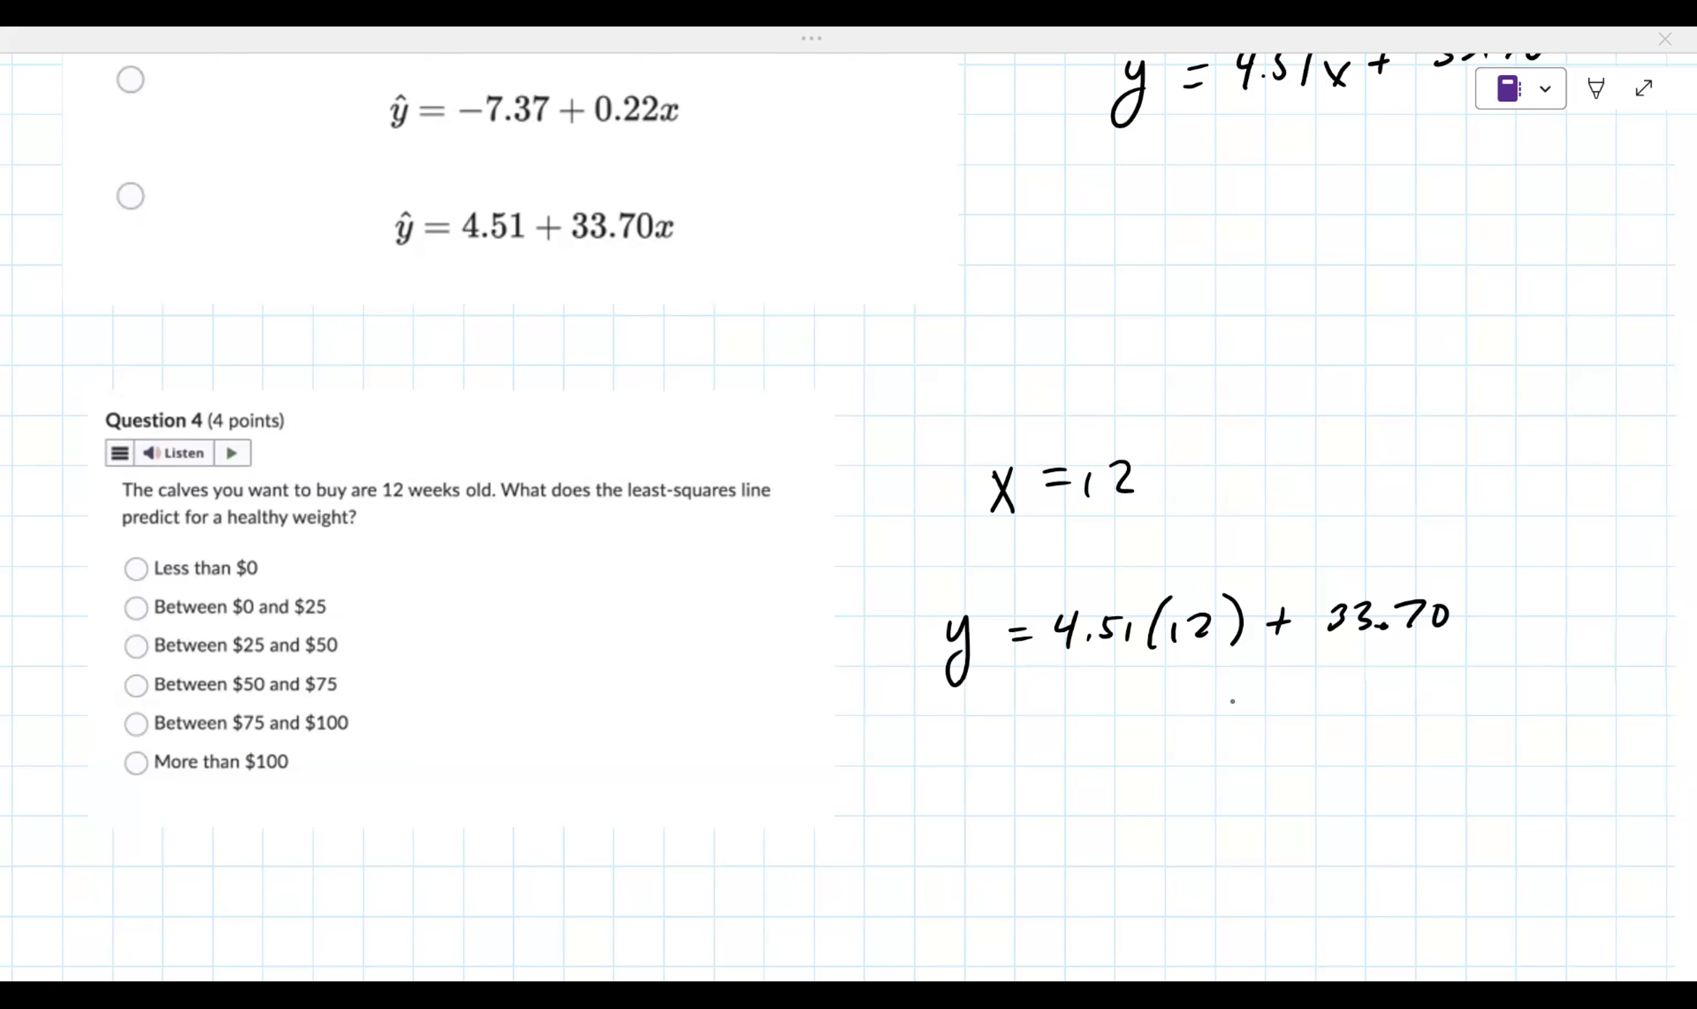
# Write = 88 under the prediction equation and mark the Between $75 and $100 answer
pyautogui.moveTo(1064, 742); pyautogui.dragTo(1087, 740)
pyautogui.moveTo(1064, 757); pyautogui.dragTo(1088, 755)
pyautogui.moveTo(1138, 732)
pyautogui.mouseDown()
pyautogui.moveTo(1122, 758)
pyautogui.moveTo(1164, 724)
pyautogui.moveTo(1150, 755)
pyautogui.mouseUp()
pyautogui.moveTo(138, 714); pyautogui.dragTo(129, 733)
pyautogui.moveTo(1171, 713)
pyautogui.mouseDown()
pyautogui.moveTo(1147, 755)
pyautogui.moveTo(1122, 758)
pyautogui.mouseUp()
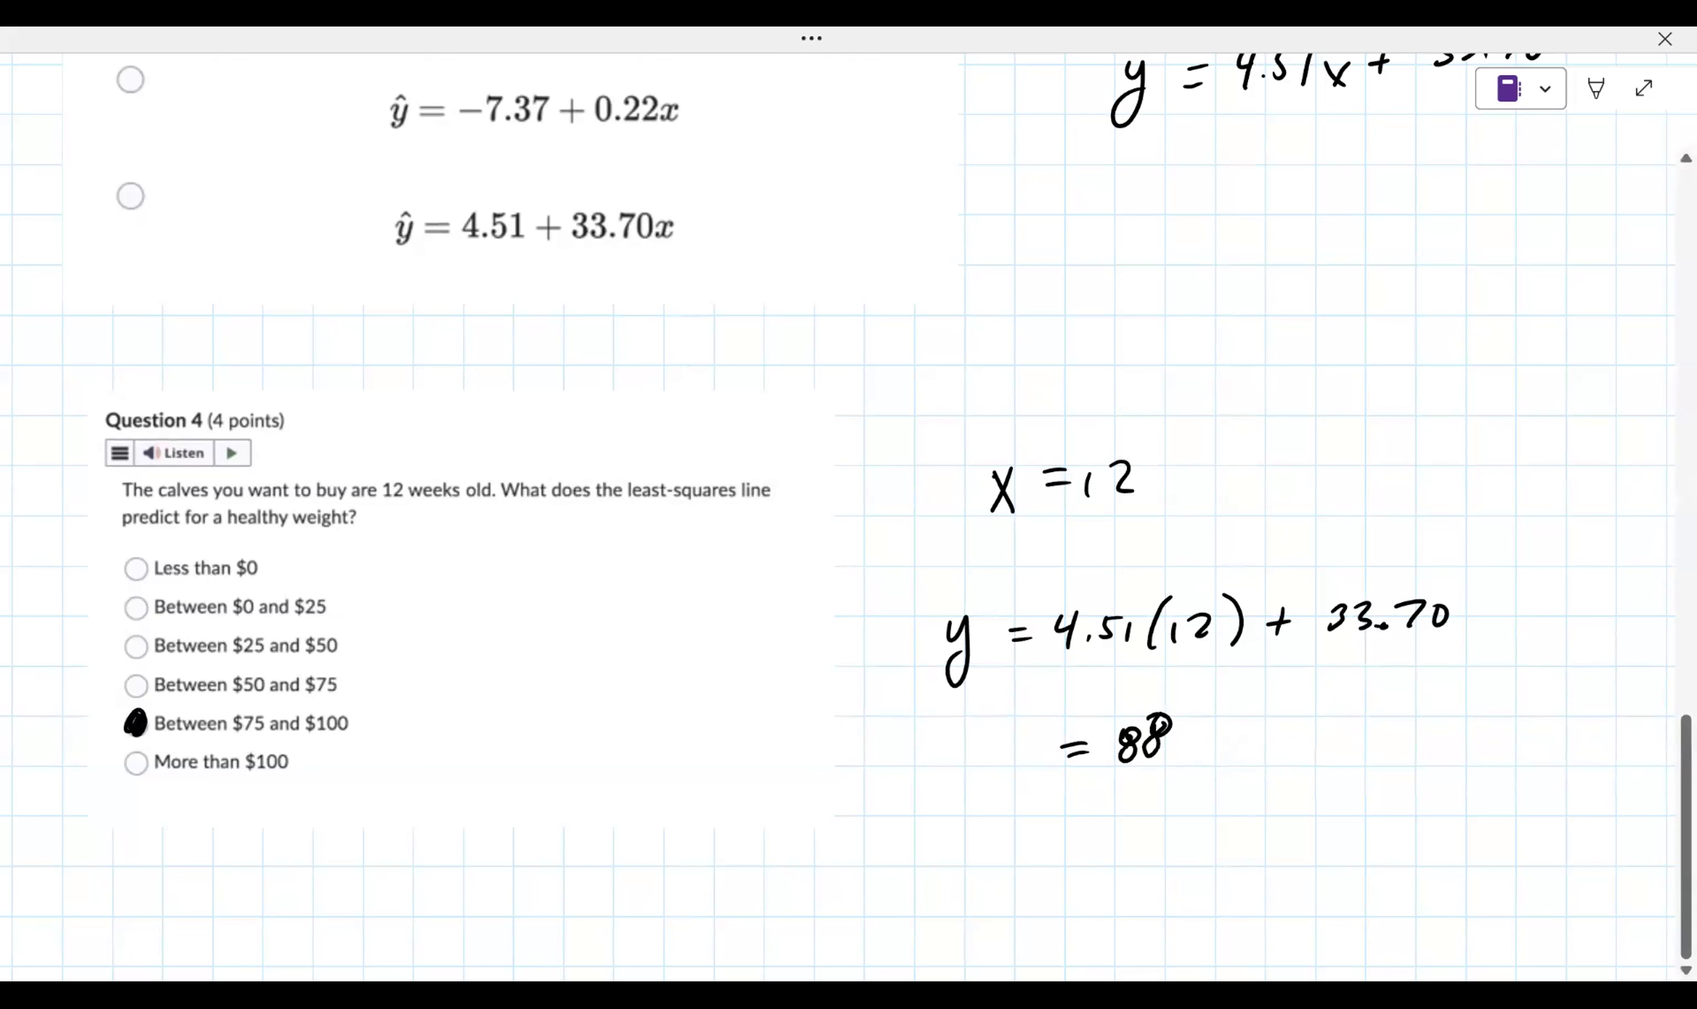